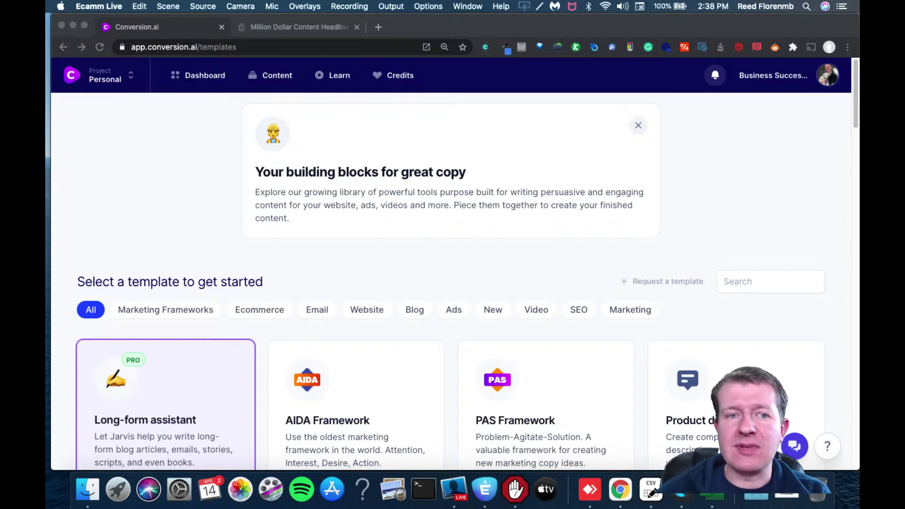
- In Chrome, start a new Long-form assistant document from the Documents / New page
left_click(694, 187)
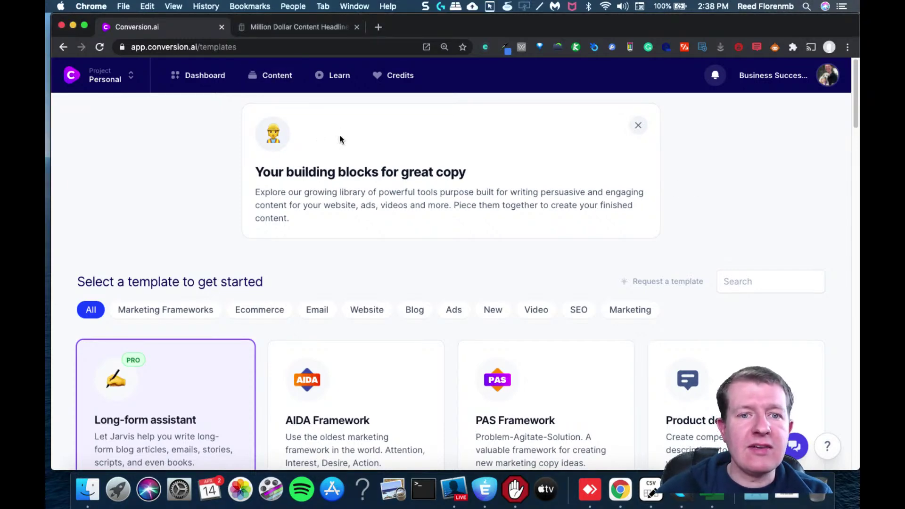
scroll(340, 140, "down", 5)
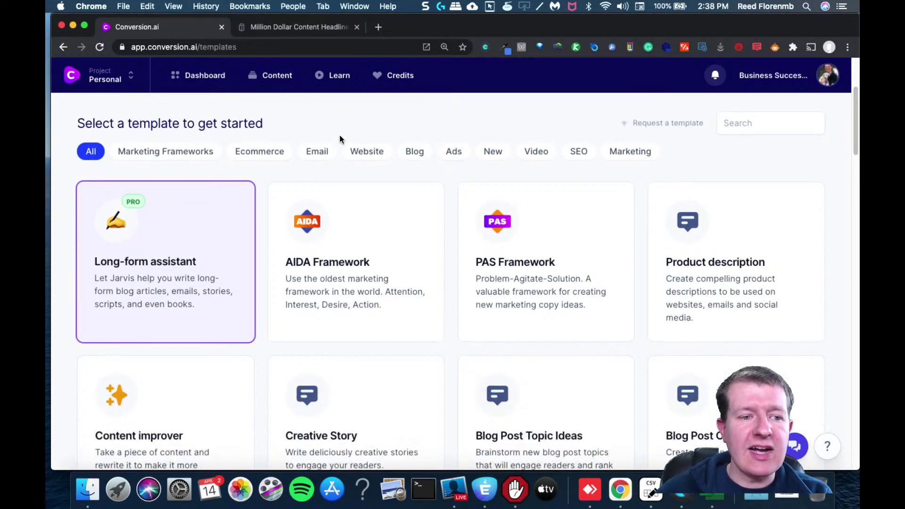
left_click(192, 201)
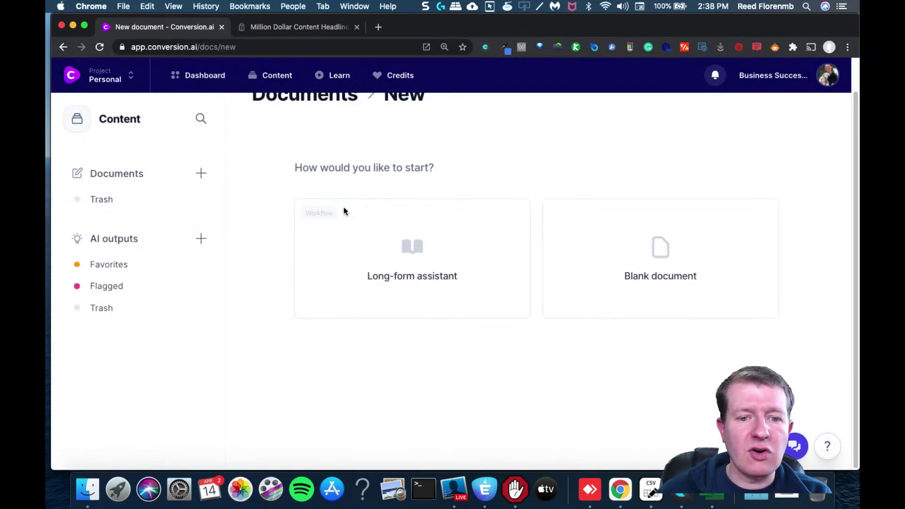
left_click(355, 241)
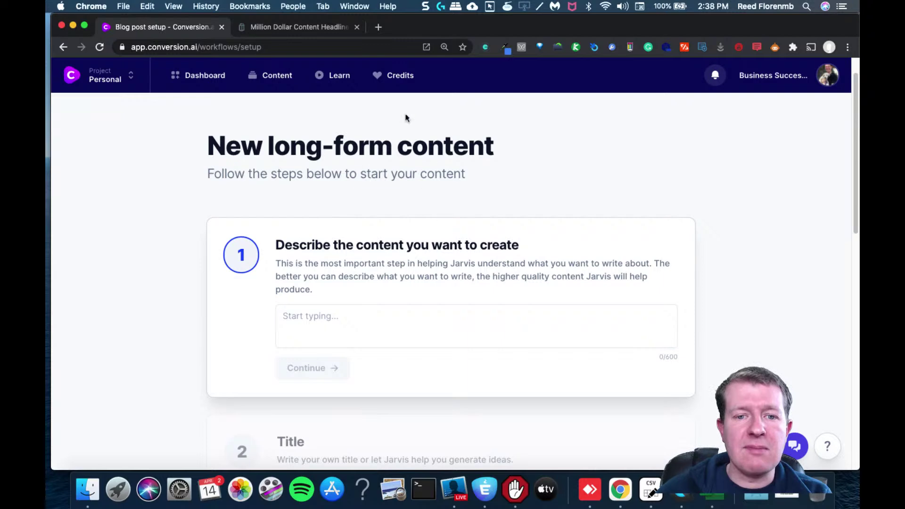
- Load the 'Avatar Profile: Funnel Hacker' example into the Million Dollar Content Headline script
left_click(273, 27)
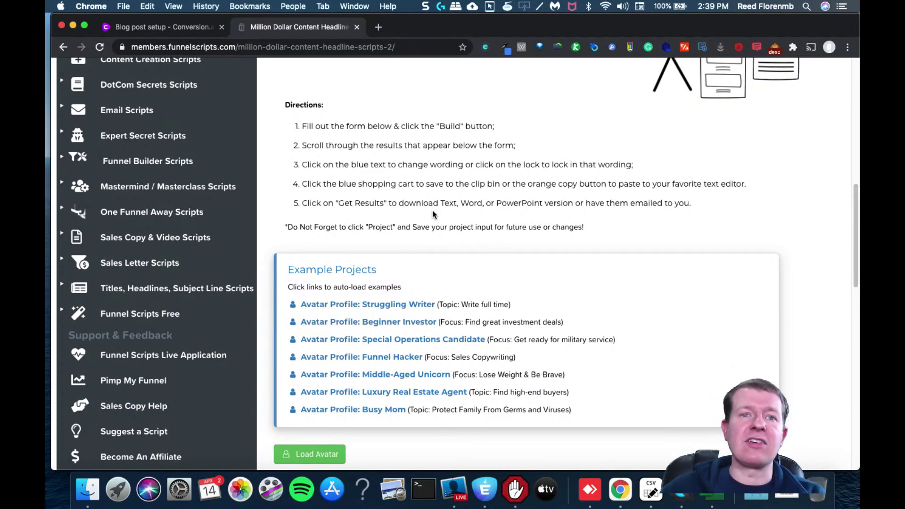
left_click(486, 167)
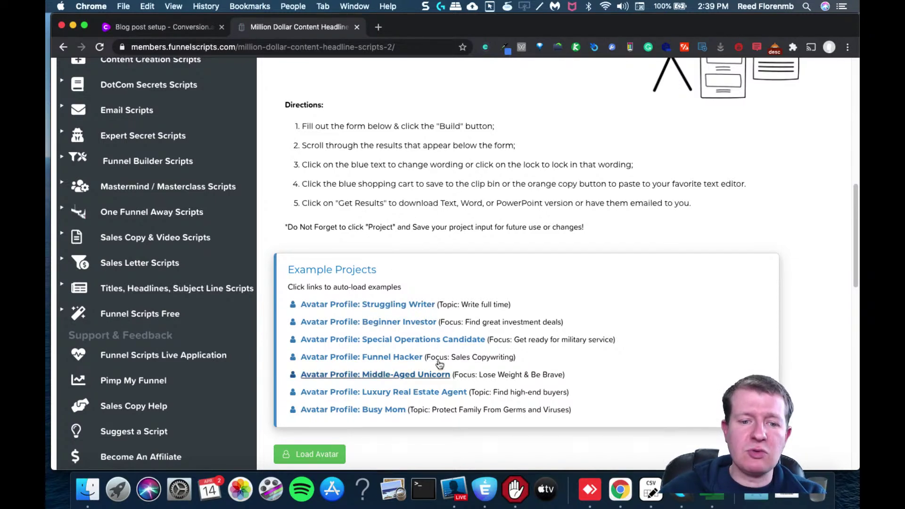
left_click(395, 357)
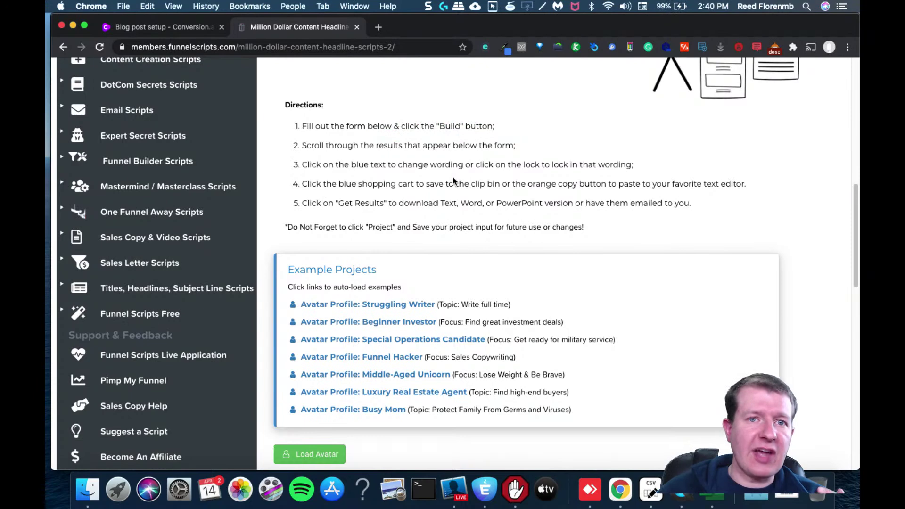
scroll(452, 178, "down", 5)
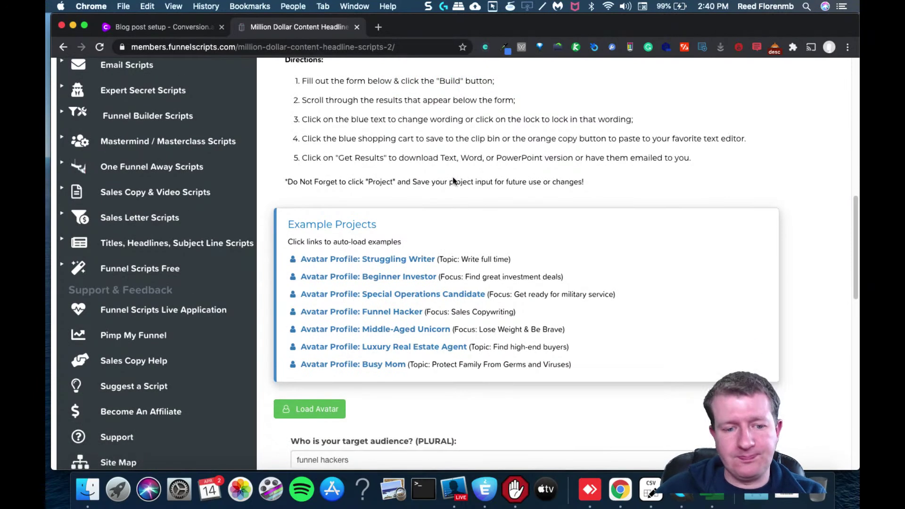
scroll(453, 181, "down", 2)
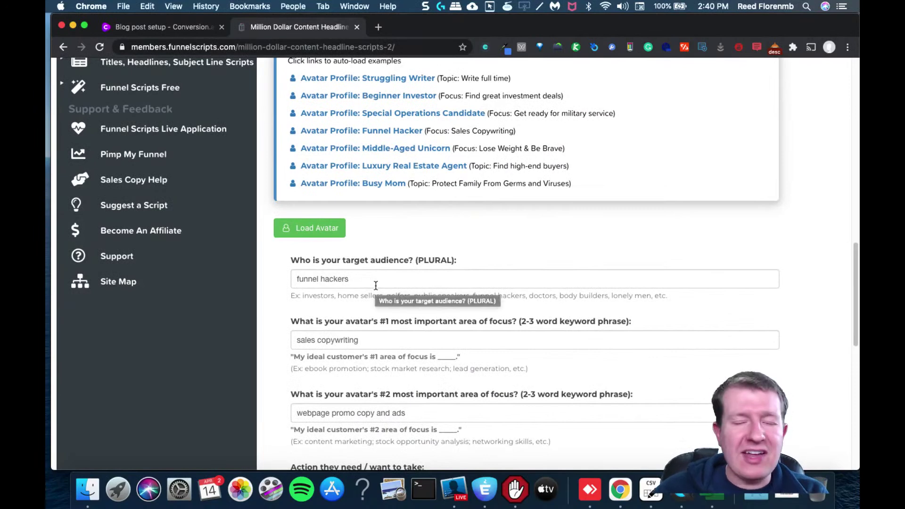
scroll(375, 285, "down", 4)
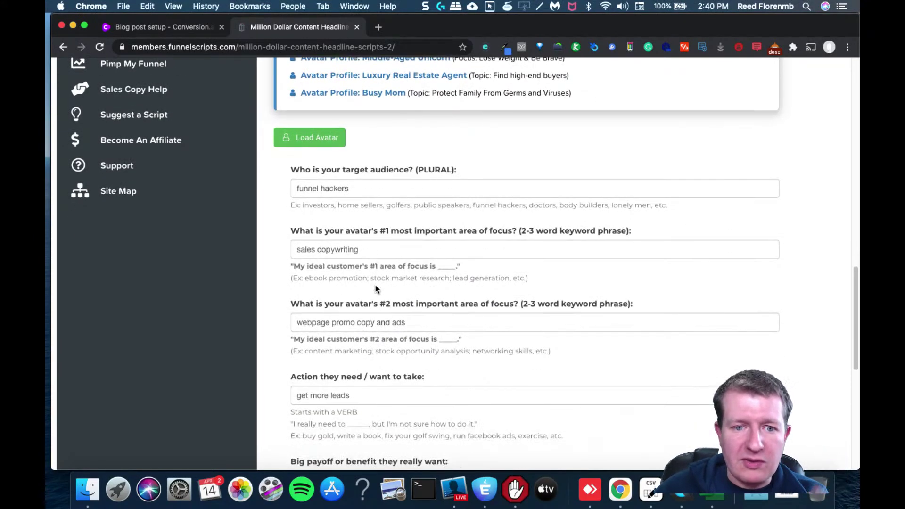
scroll(376, 285, "down", 1)
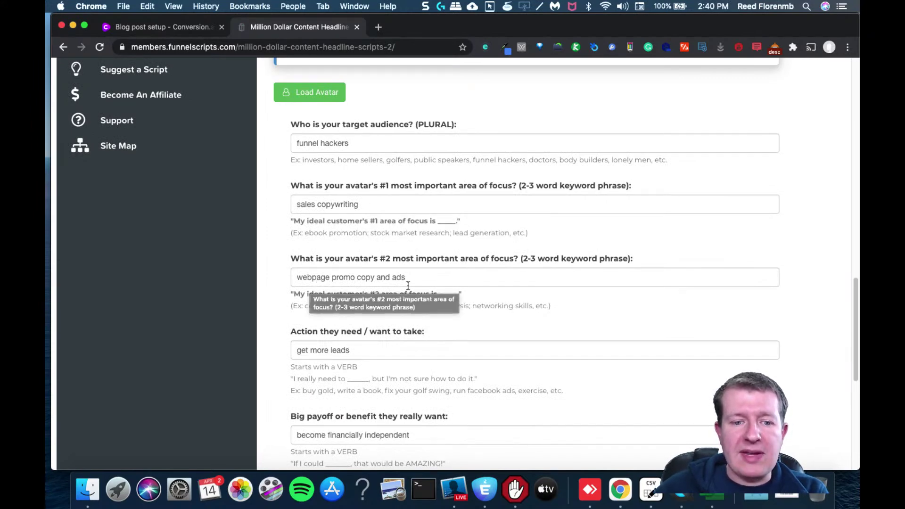
scroll(408, 285, "down", 1)
scroll(408, 285, "down", 8)
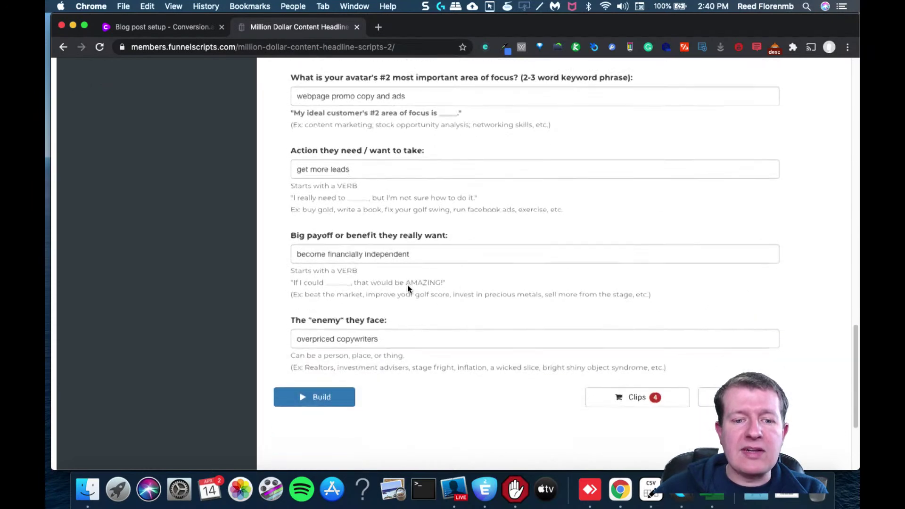
scroll(401, 302, "down", 2)
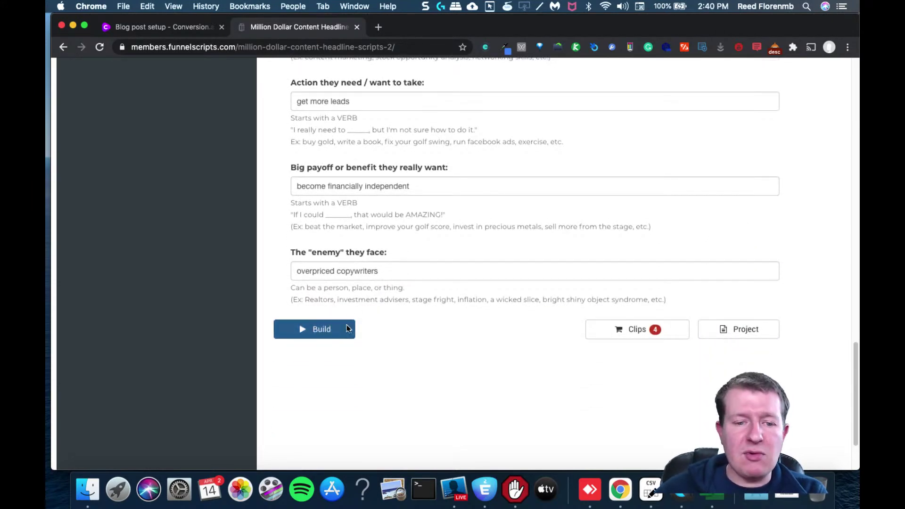
left_click(340, 334)
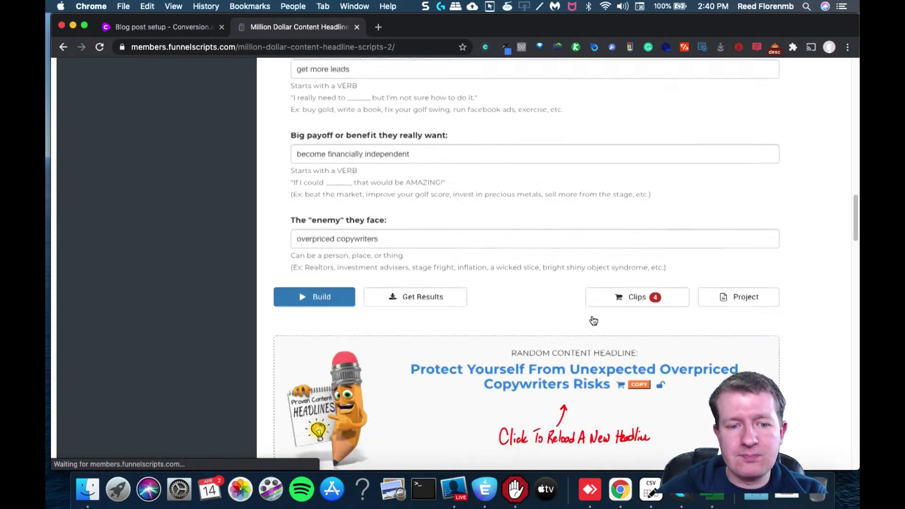
- Build headlines until the random one reads 'Seven Sales Copywriting Mistakes That Can Cost You Big', then copy it
left_click_drag(853, 229, 805, 220)
left_click(545, 240)
left_click(550, 241)
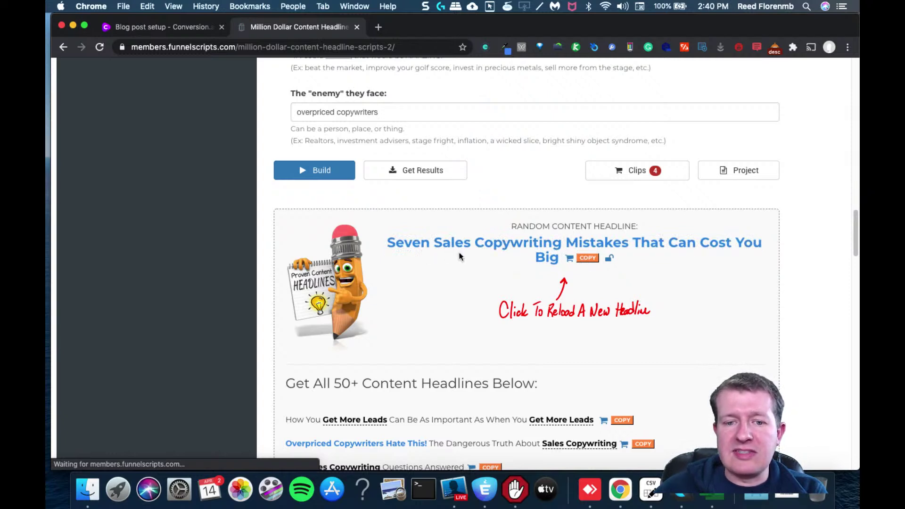
left_click(586, 261)
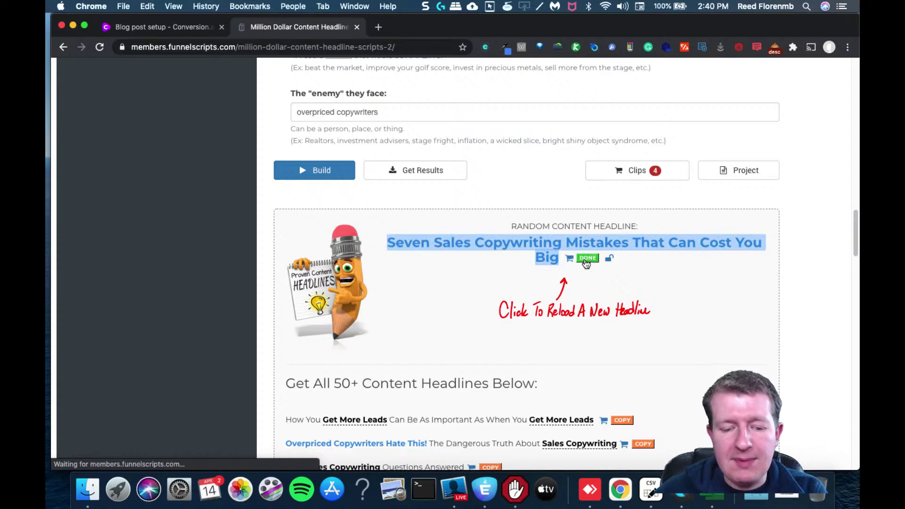
- Back in Jarvis, begin the content description with 'Write a blog post about the'
left_click(147, 29)
left_click(344, 311)
type("Write a blog post about the")
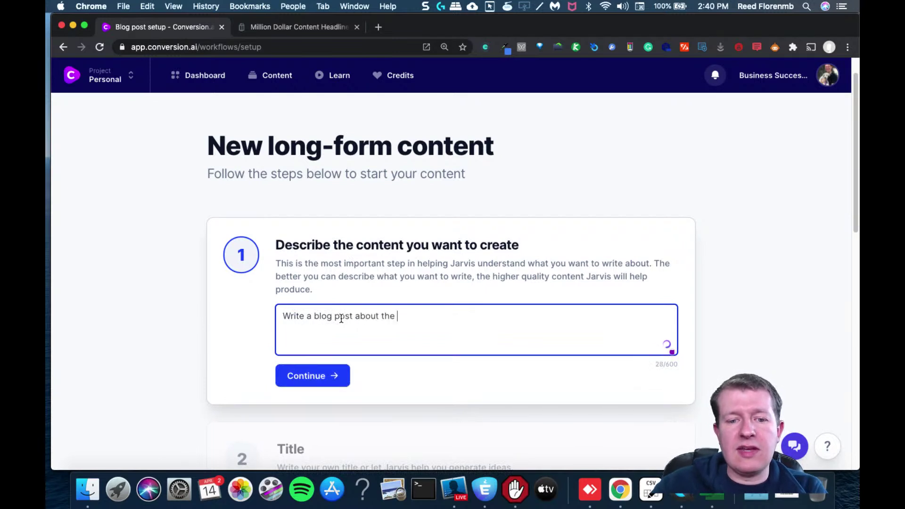
- Finish the description with the pasted headline, change 'Seven' to '7', and continue
key("super+v")
left_click_drag(424, 315, 397, 314)
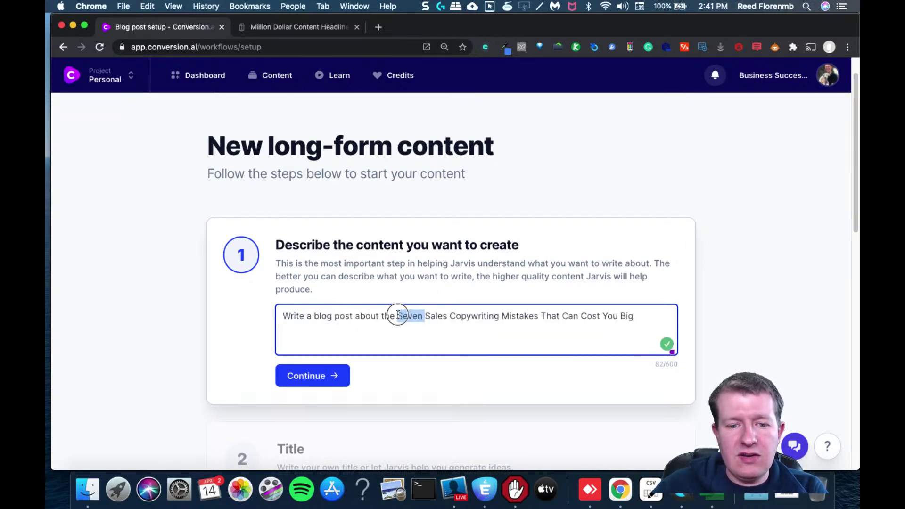
key("BackSpace")
type("7")
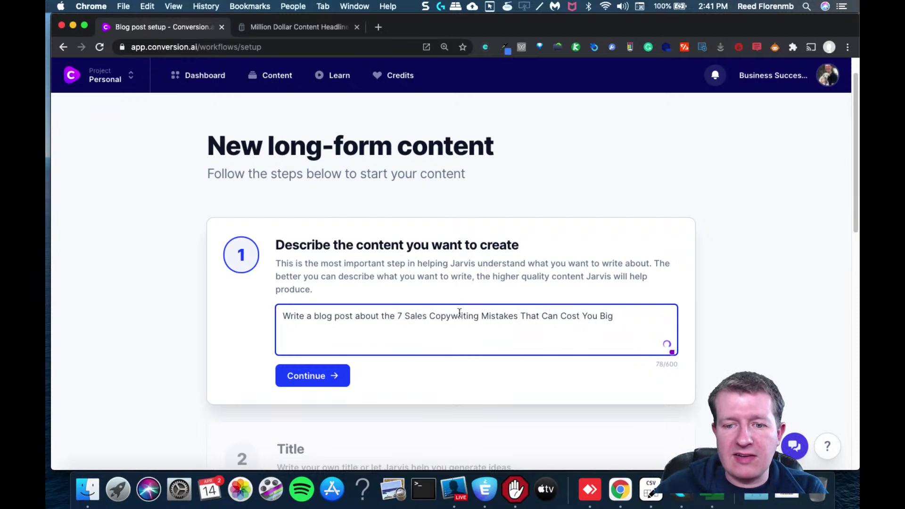
left_click(335, 376)
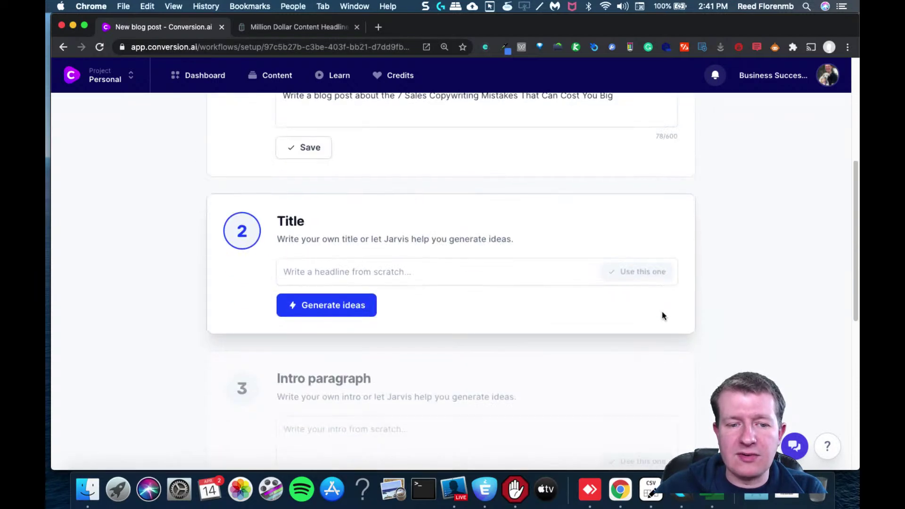
- Set the title to '7 Sales Copywriting Mistakes That Can Cost You Big' and accept it
left_click(422, 266)
left_click(343, 301)
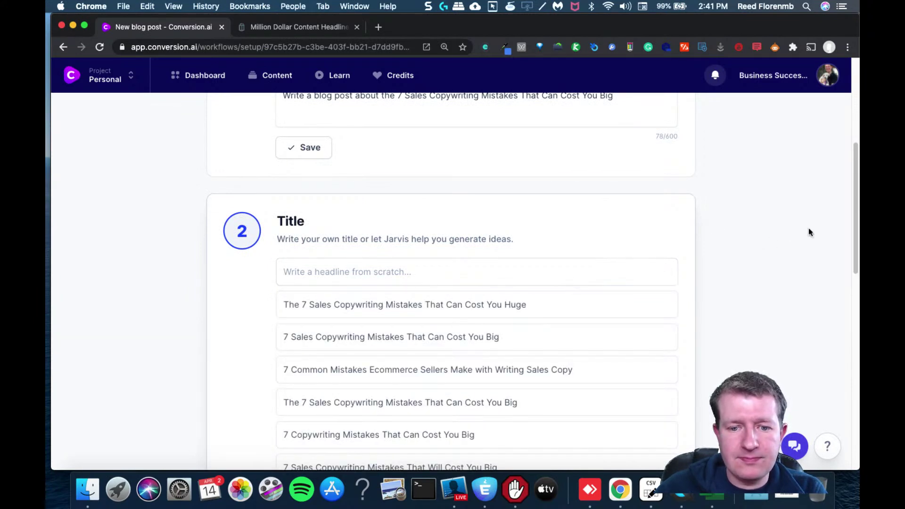
left_click_drag(853, 209, 850, 231)
left_click(487, 202)
key("super+v")
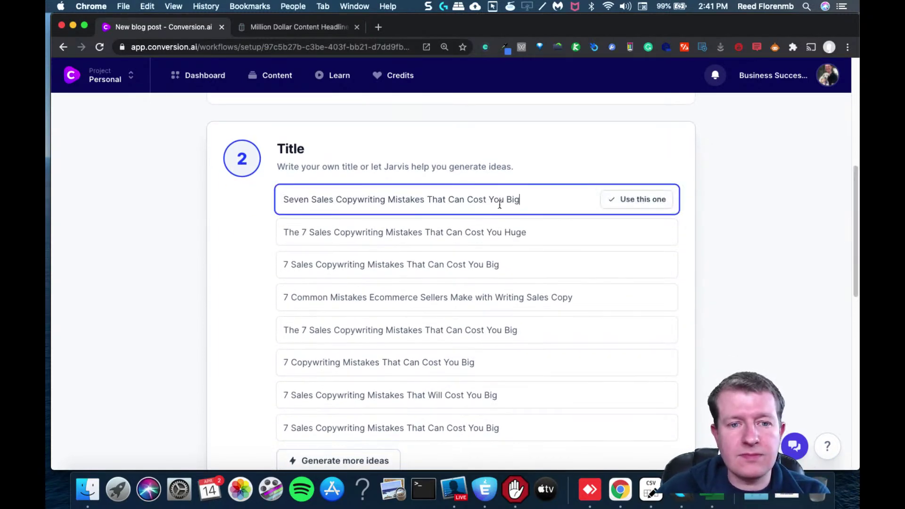
left_click_drag(313, 199, 222, 194)
type("7")
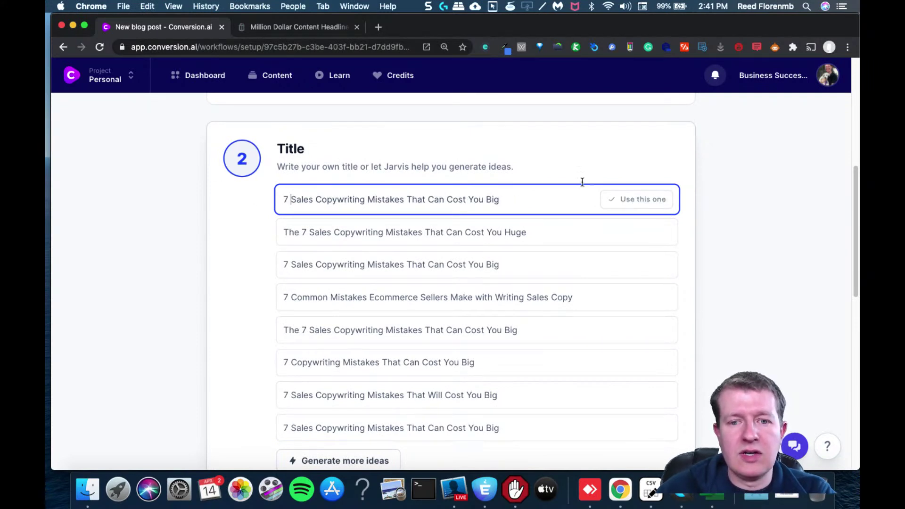
left_click(635, 198)
- Generate intro paragraph ideas for the post
scroll(814, 204, "down", 3)
left_click(345, 323)
left_click(335, 337)
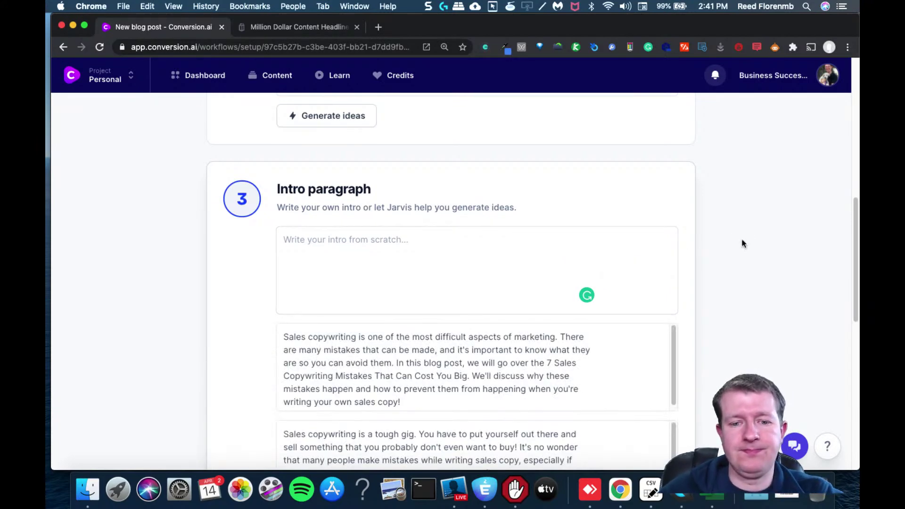
- Use the 'Sales copywriting is a tough gig' intro and open it in the document editor
scroll(742, 239, "down", 2)
scroll(742, 241, "down", 5)
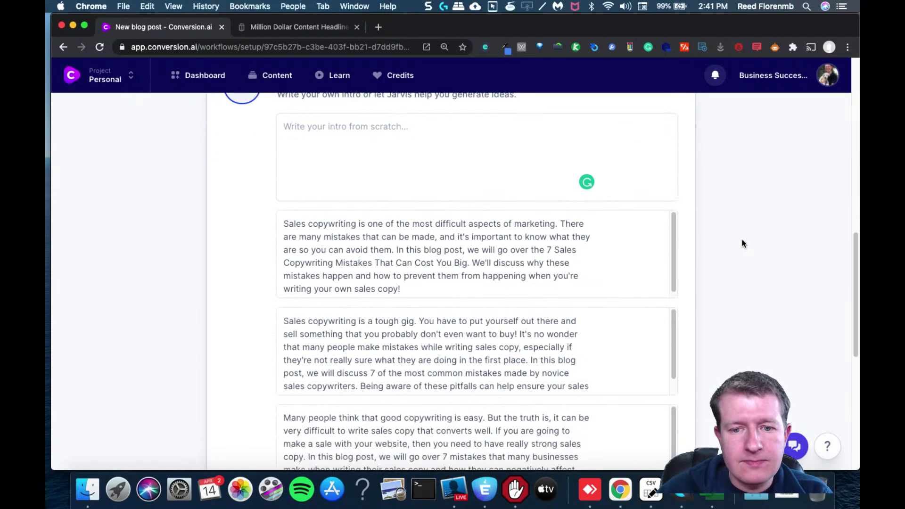
scroll(742, 243, "down", 3)
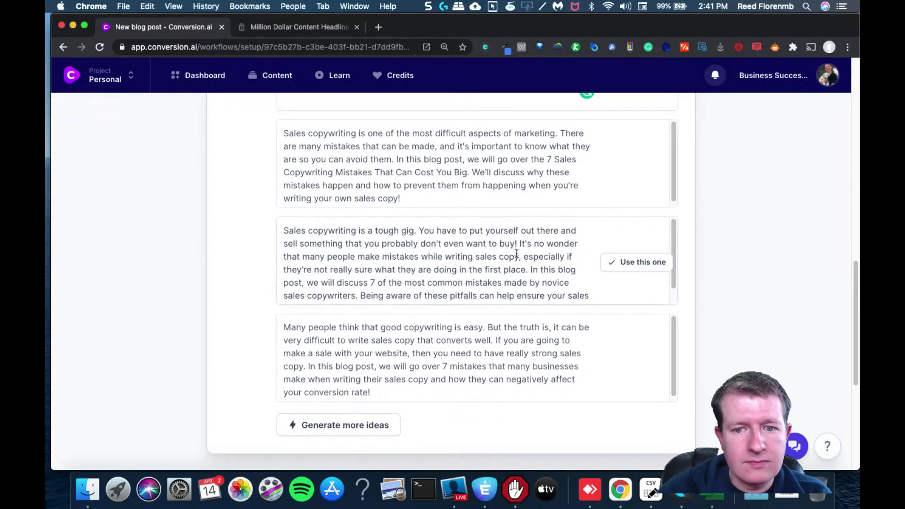
left_click(612, 273)
left_click(612, 268)
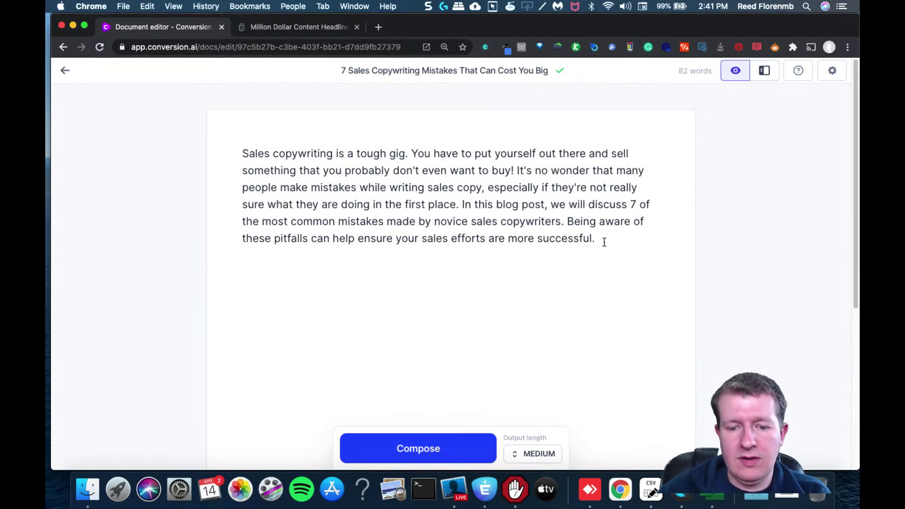
- Set Jarvis's output length to Long and compose the next part of the post
left_click(535, 451)
left_click(521, 413)
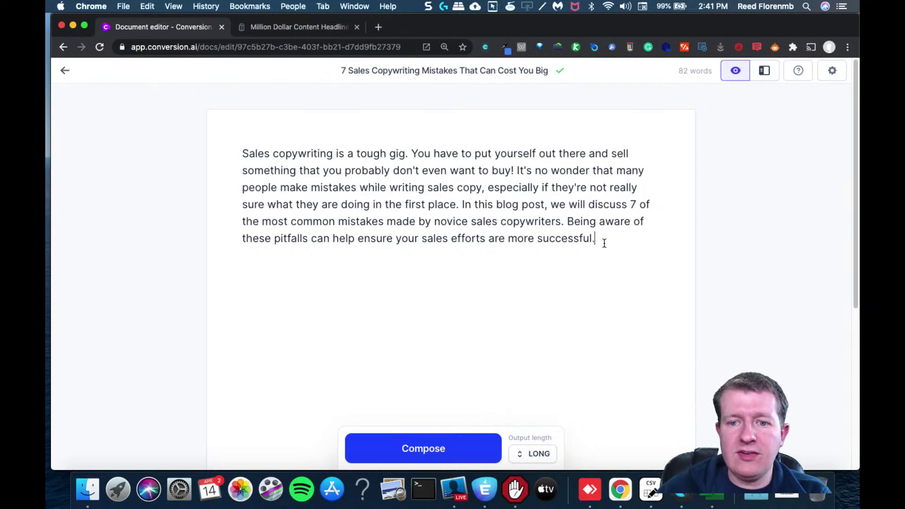
left_click(426, 456)
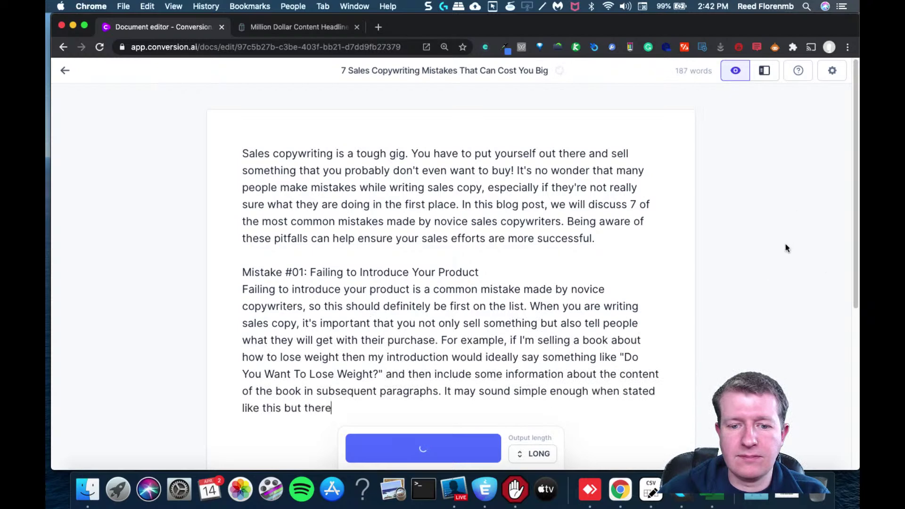
- Have Jarvis compose another continuation from the end of the text
left_click_drag(855, 226, 853, 285)
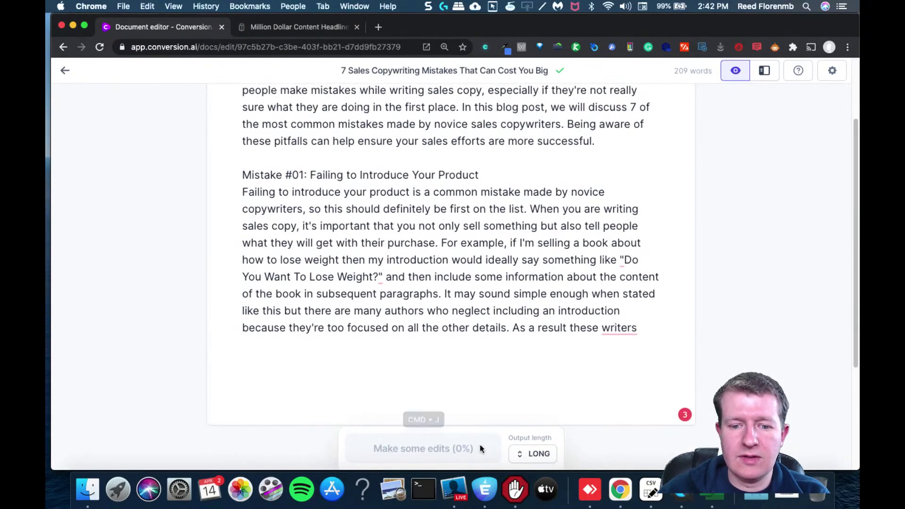
left_click_drag(635, 353, 329, 309)
key("super+c")
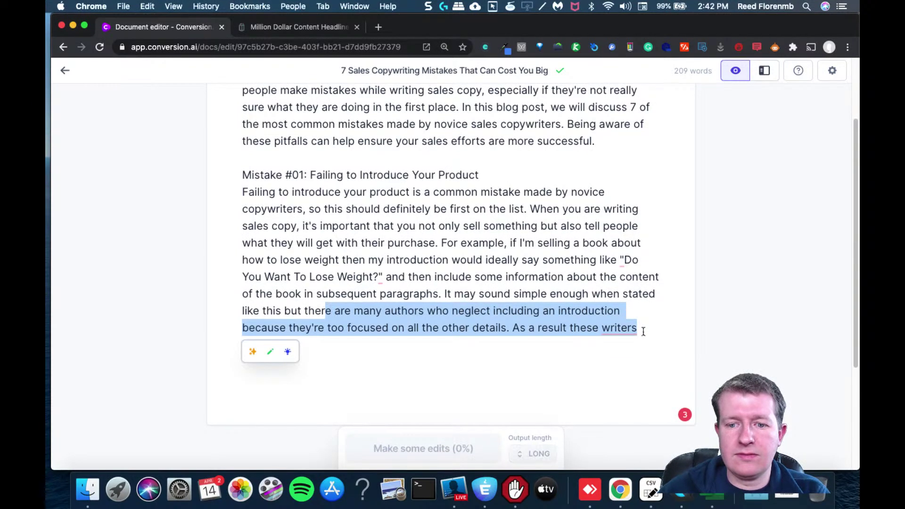
left_click(645, 332)
key("super+v")
key("super+z")
left_click(434, 452)
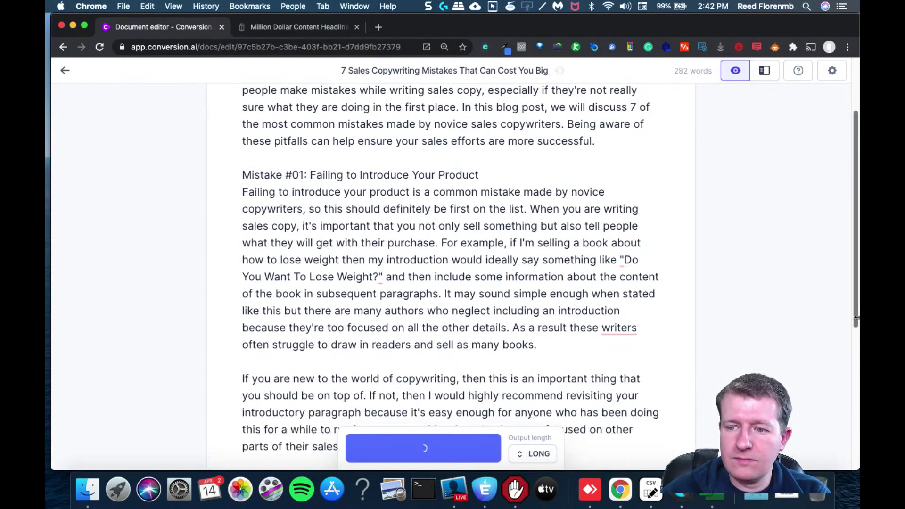
- Compose again from the text end, growing the post to 469 words on the third mistake
left_click_drag(851, 310, 841, 389)
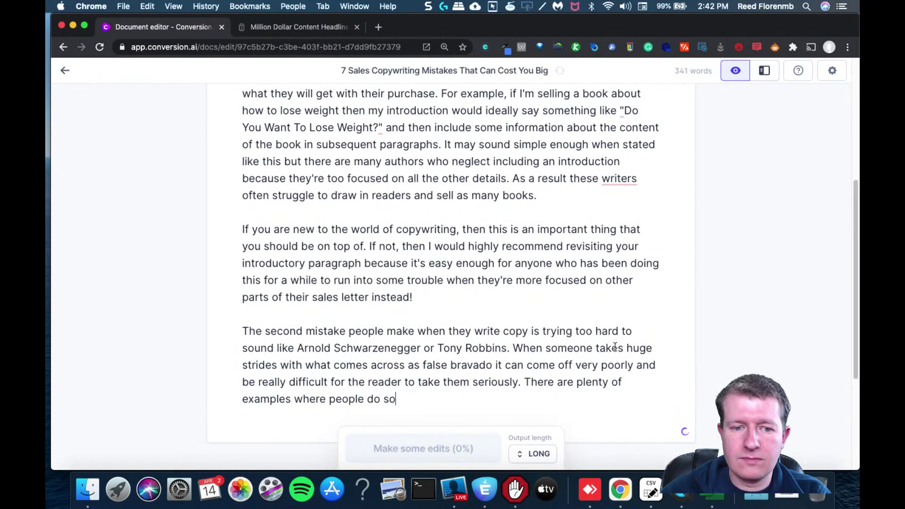
left_click_drag(446, 394, 382, 374)
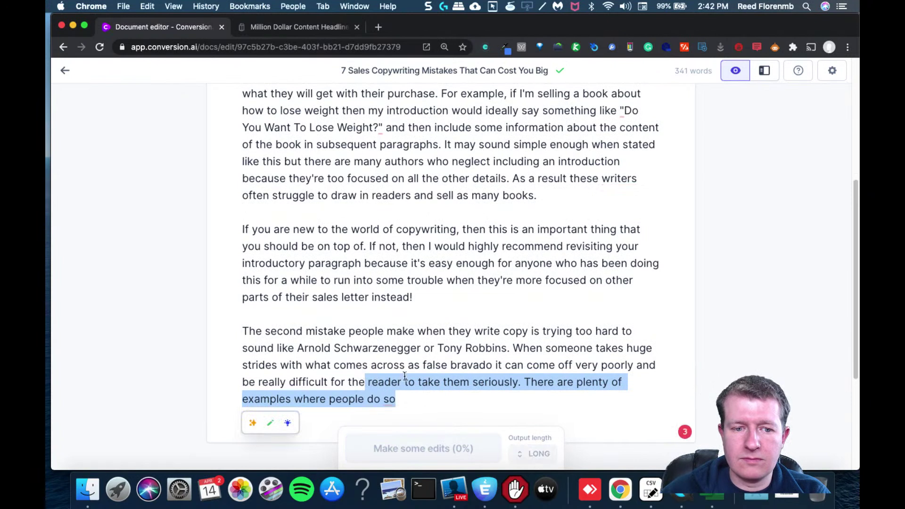
left_click(422, 396)
key("super+v")
key("super+z")
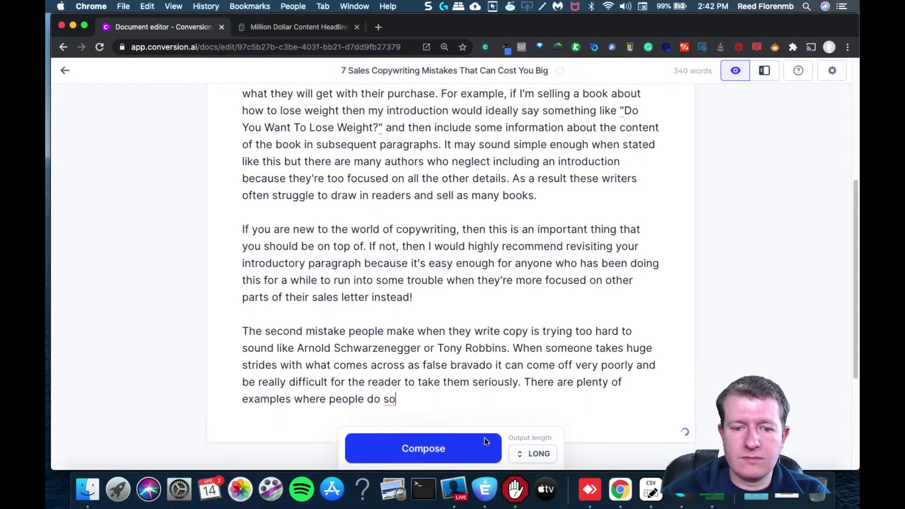
left_click(423, 448)
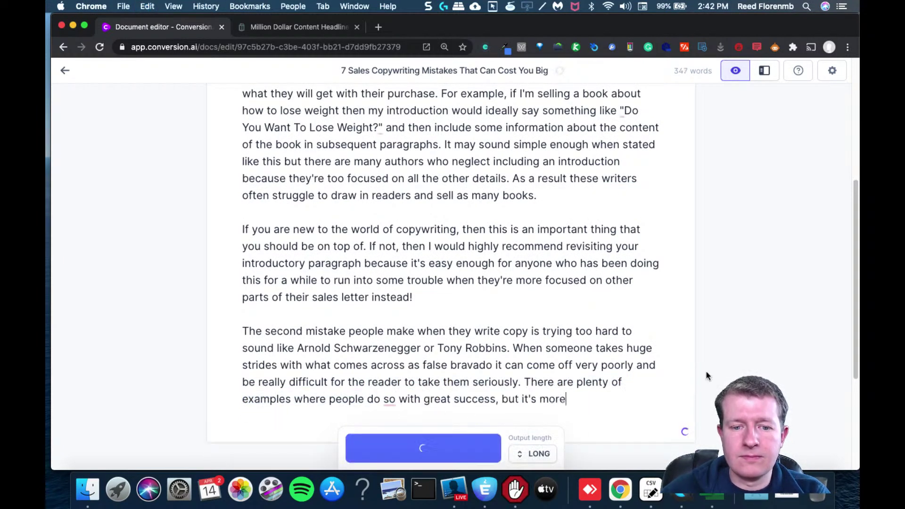
left_click_drag(854, 343, 851, 424)
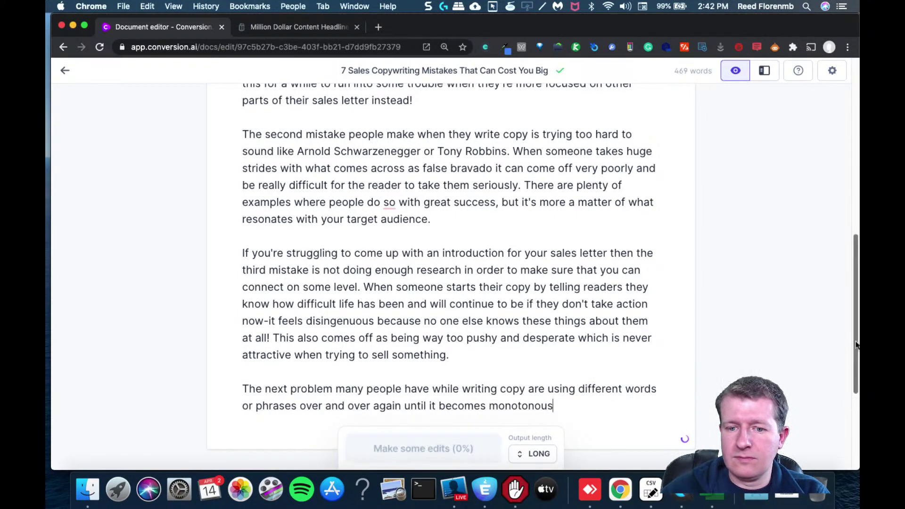
scroll(589, 337, "down", 4)
- Have Jarvis continue the post from the end of the monotonous-wording line
left_click_drag(566, 331, 337, 325)
key("super+c")
left_click(572, 321)
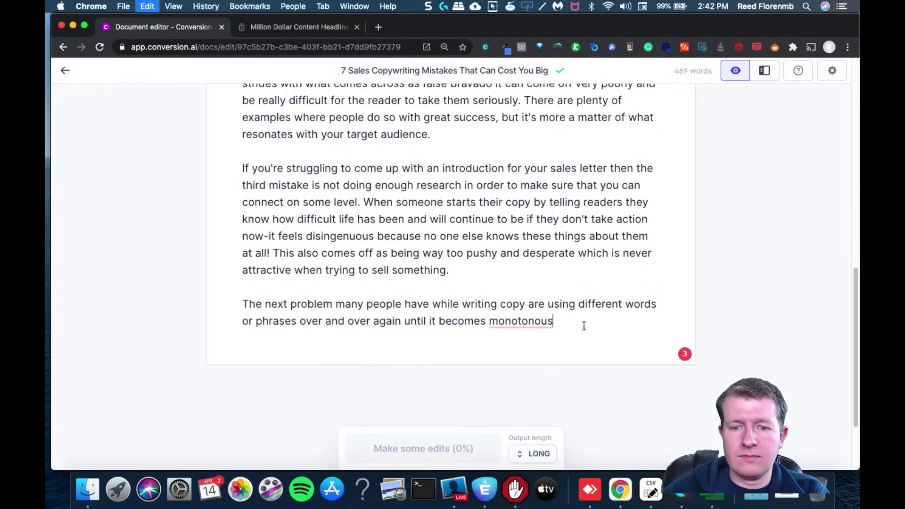
key("super+v")
key("super+v")
key("super+z")
key("super+z")
key("super+Return")
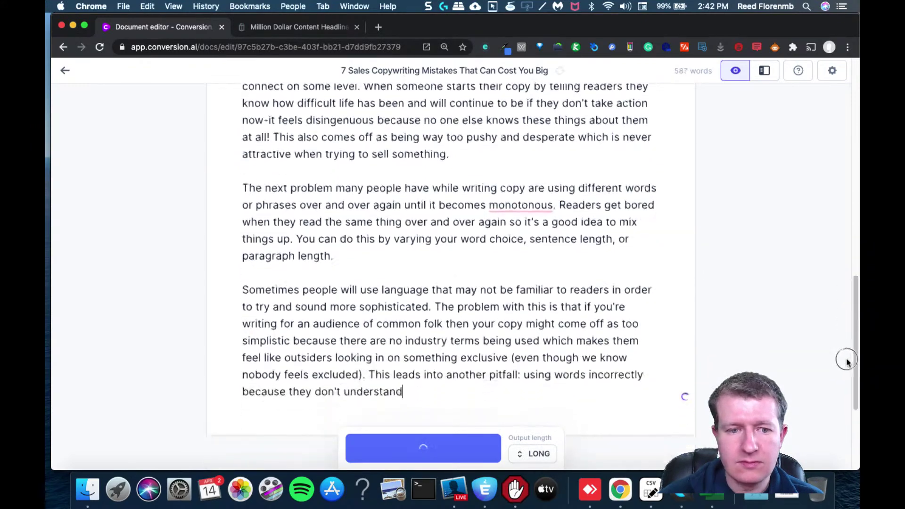
- Compose another continuation from after 'For example'
scroll(843, 372, "down", 3)
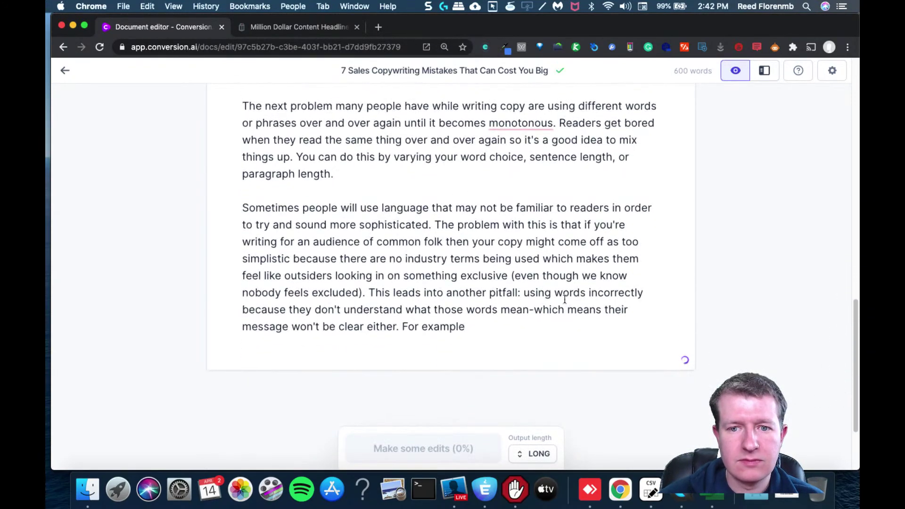
left_click_drag(505, 327, 367, 292)
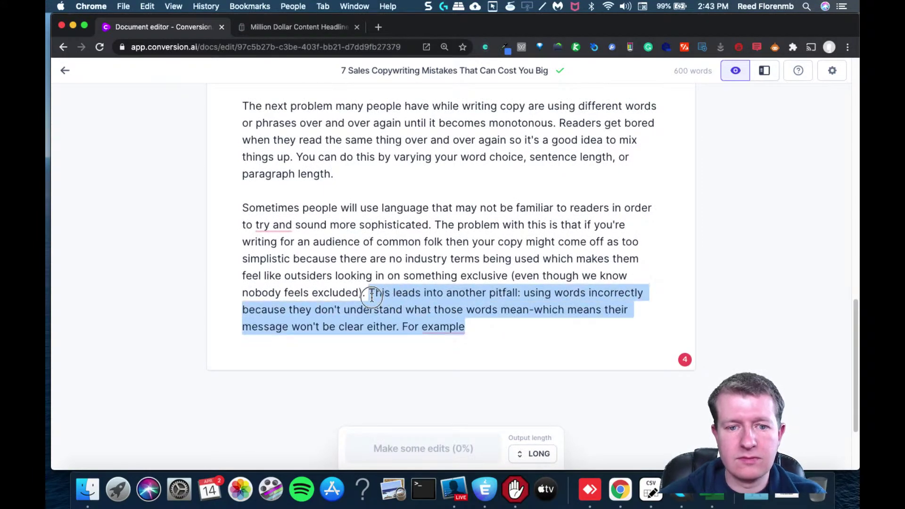
key("super+c")
left_click(508, 326)
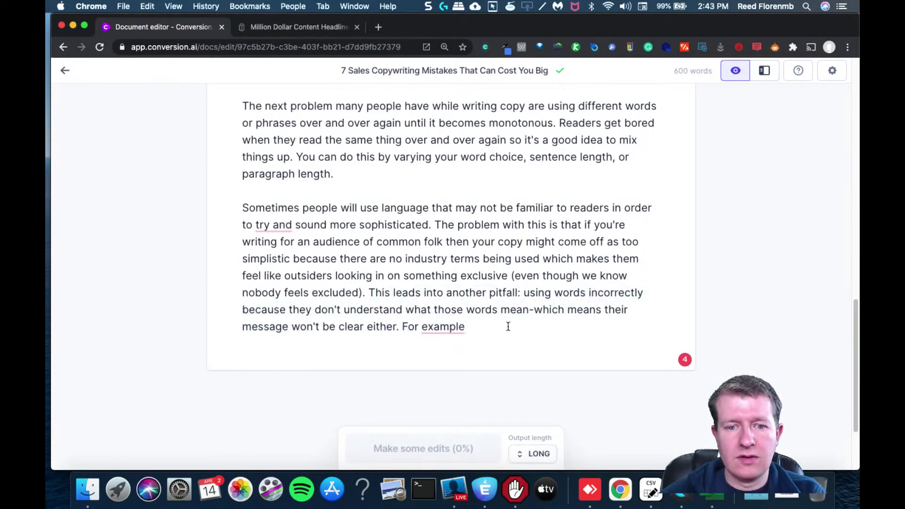
key("super+v")
key("super+z")
left_click(468, 445)
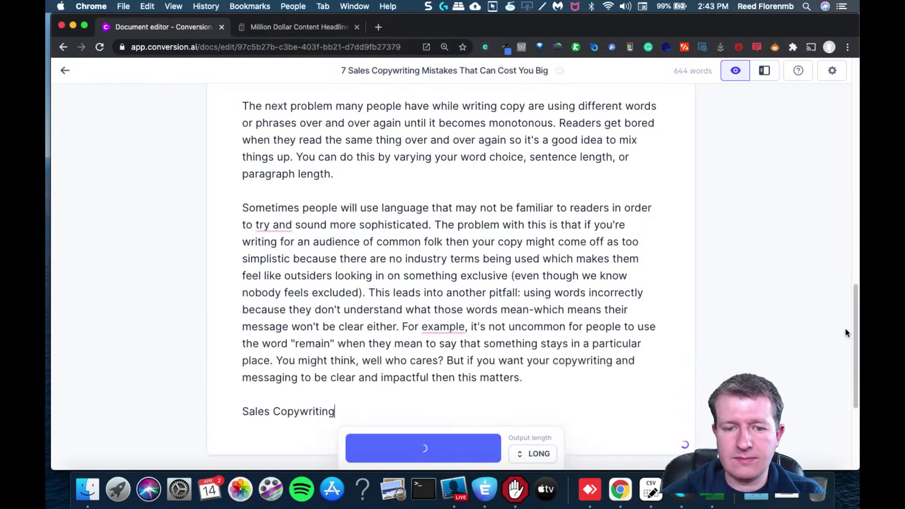
- Delete the three generated Sales Copywriting Mistake lines; make 'This leads into another pitfall' a new paragraph
left_click_drag(853, 344, 850, 392)
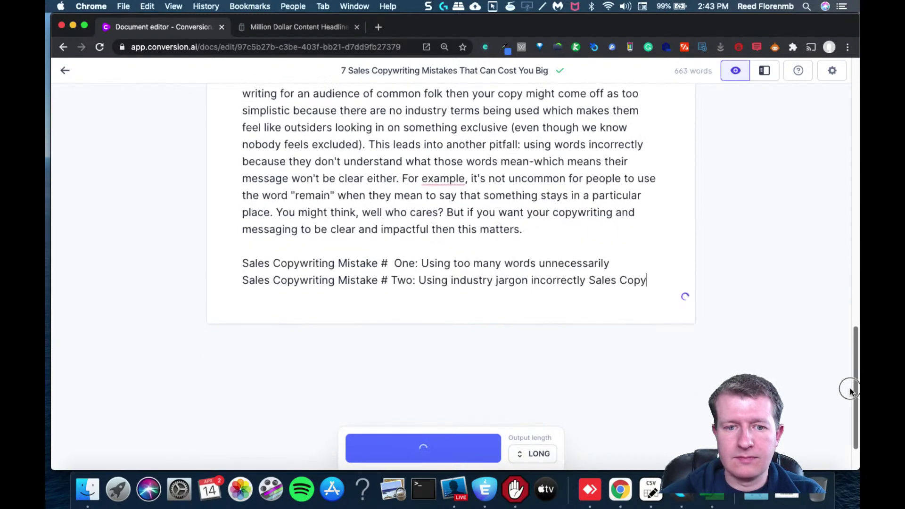
left_click_drag(483, 312, 185, 262)
key("BackSpace")
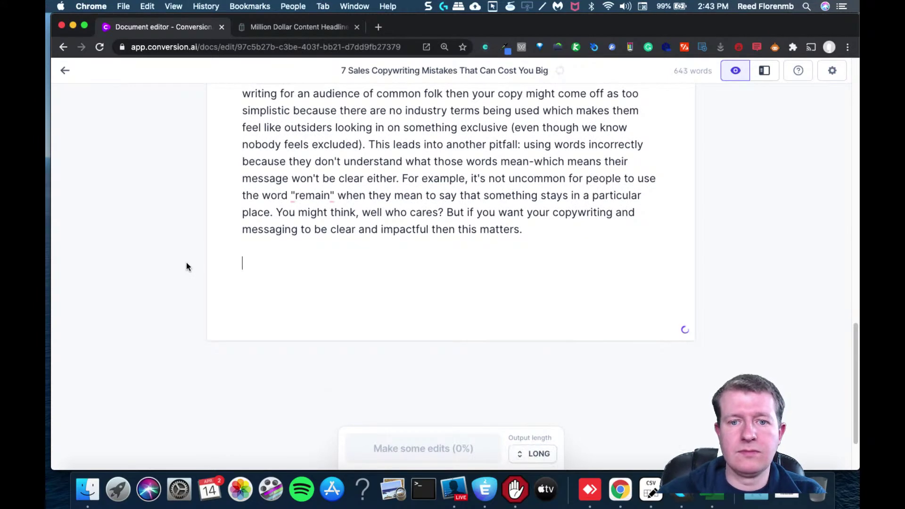
left_click_drag(852, 335, 834, 261)
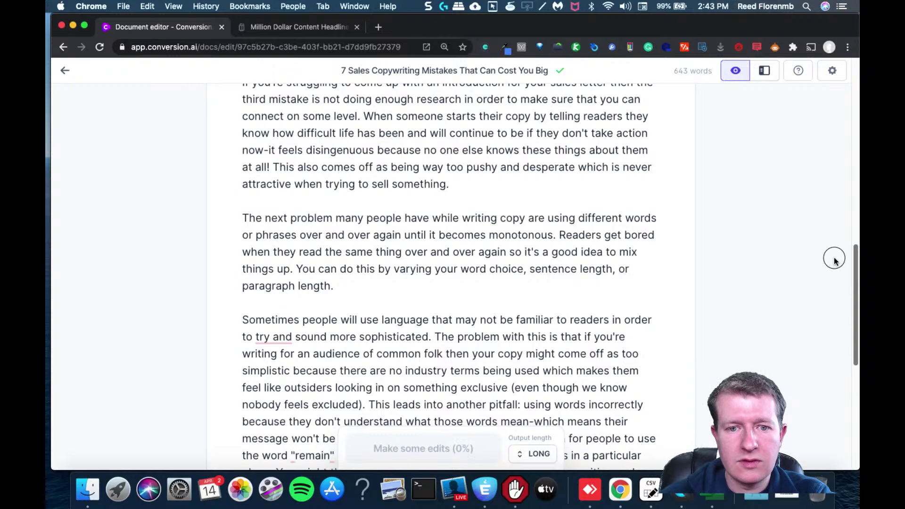
left_click_drag(834, 261, 830, 279)
key("Return")
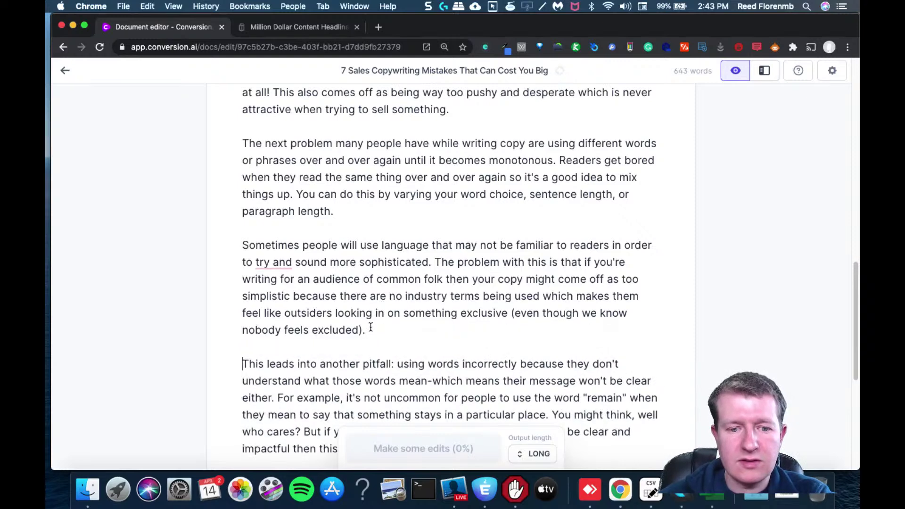
- Start a new paragraph after 'matters.' and let Jarvis write the next part
left_click_drag(856, 387, 836, 473)
left_click_drag(418, 148, 277, 104)
key("super+c")
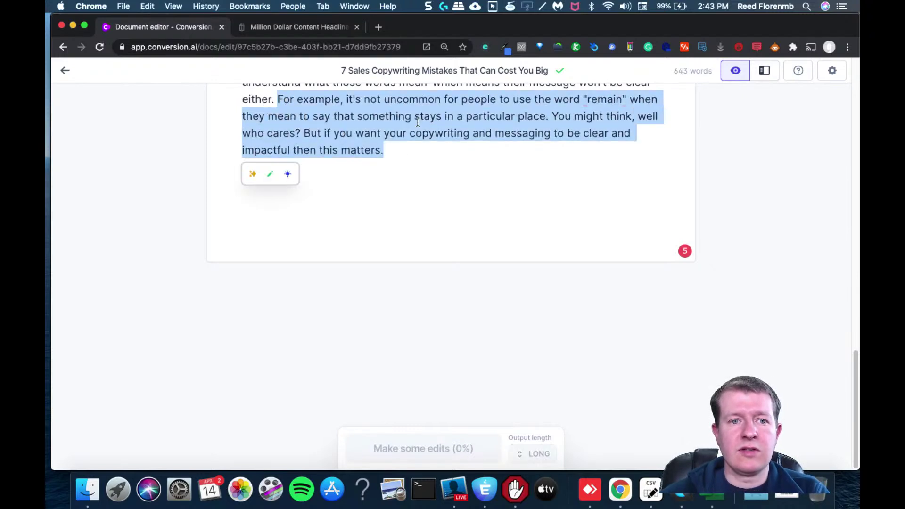
left_click(445, 151)
key("Return")
key("Return")
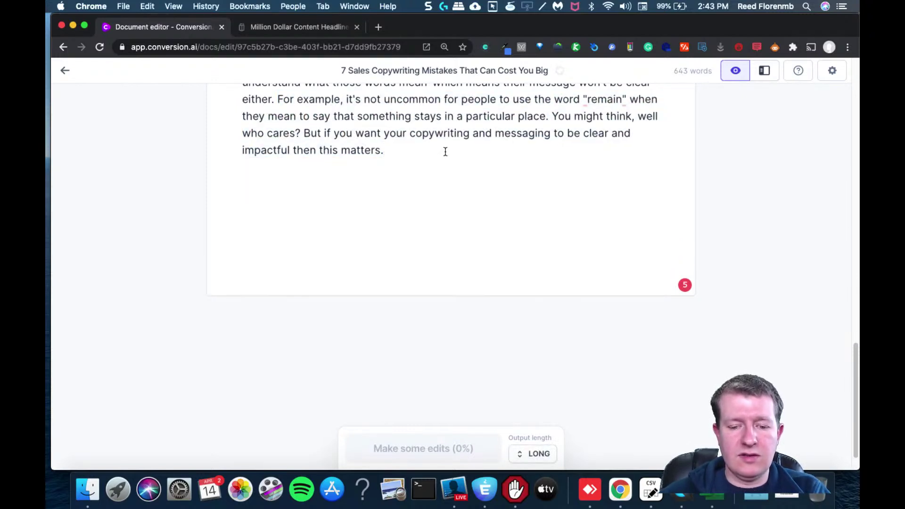
key("super+v")
key("super+z")
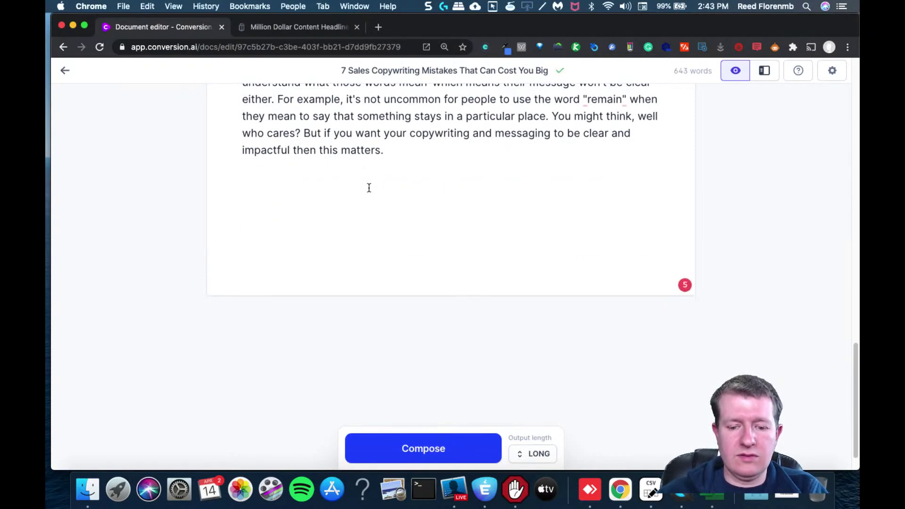
left_click(422, 448)
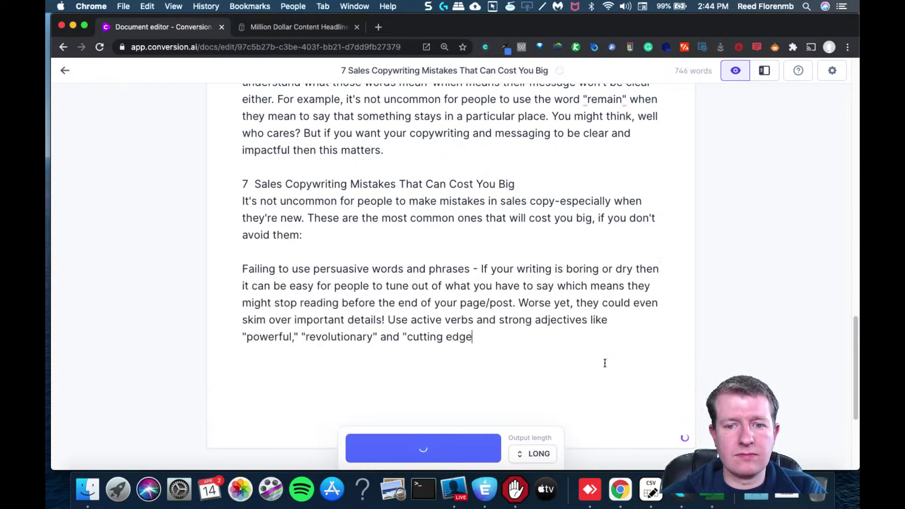
- Delete the off-topic generated text and compose a fresh paragraph after 'matters.'
left_click_drag(458, 387, 185, 183)
key("BackSpace")
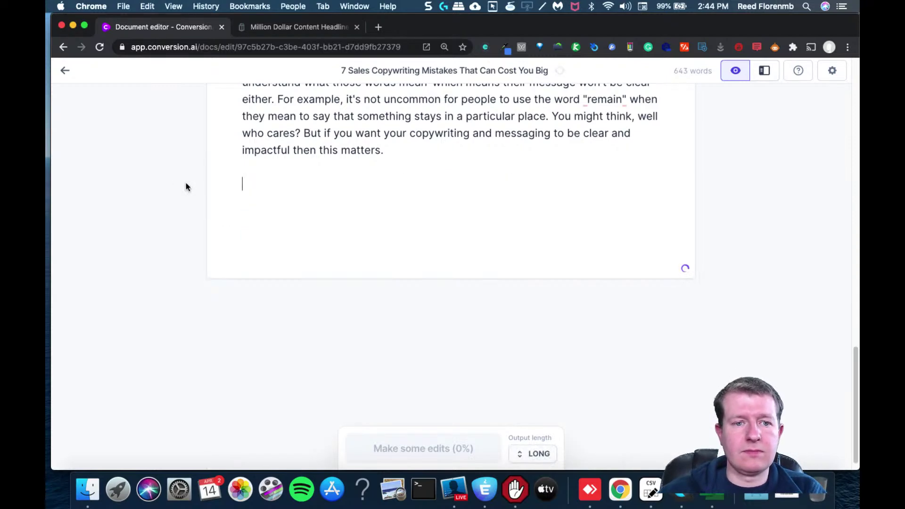
left_click_drag(410, 145, 277, 100)
left_click(441, 143)
key("super+v")
key("super+z")
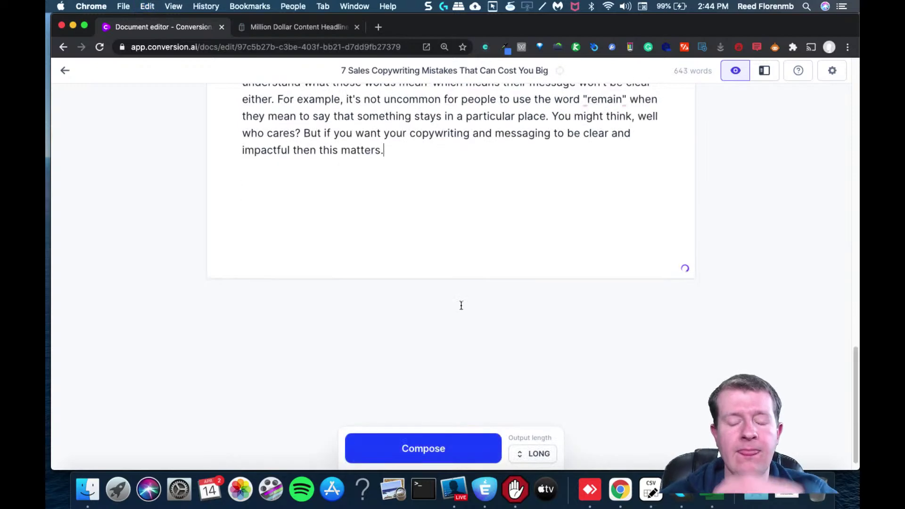
left_click(464, 452)
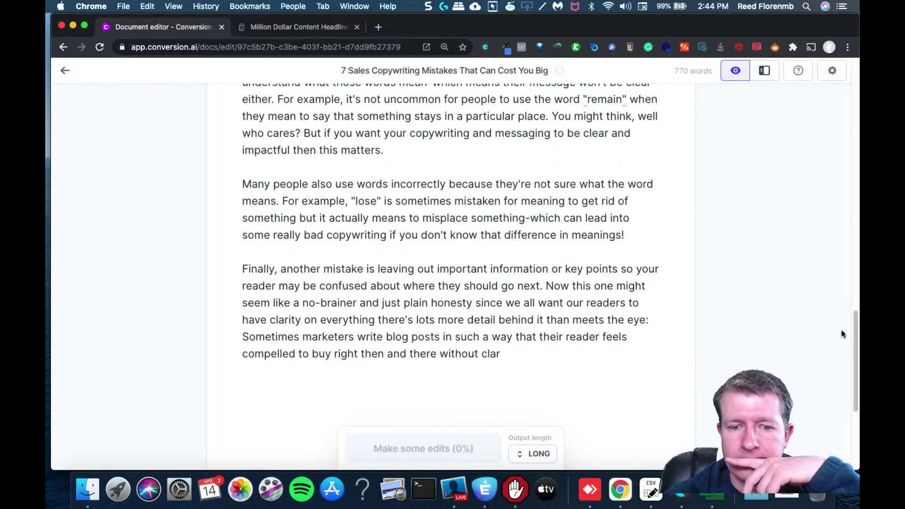
- Extend the last paragraph with another Jarvis composition
left_click_drag(536, 354, 547, 290)
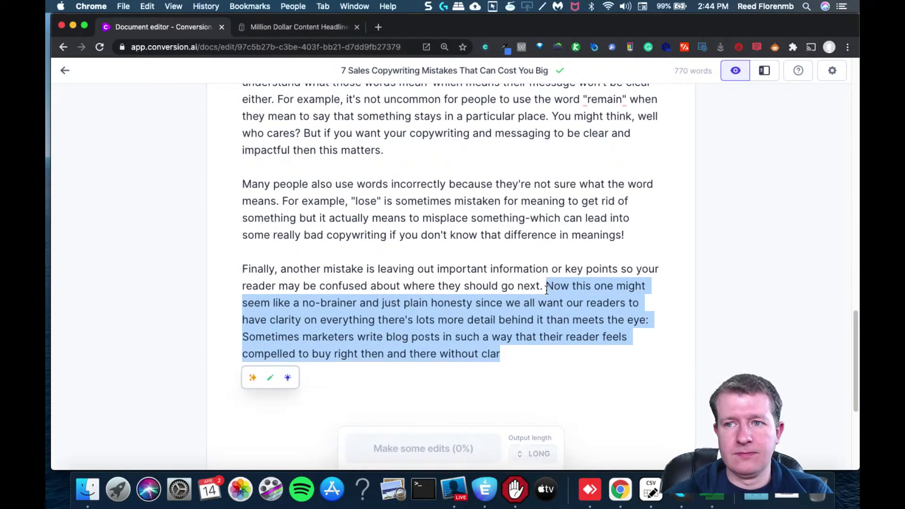
left_click(558, 359)
key("super+v")
key("super+z")
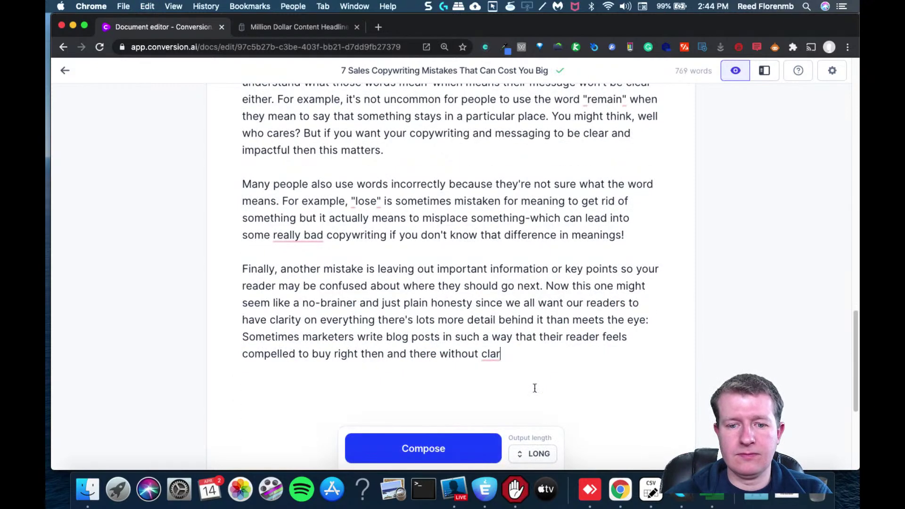
left_click(462, 451)
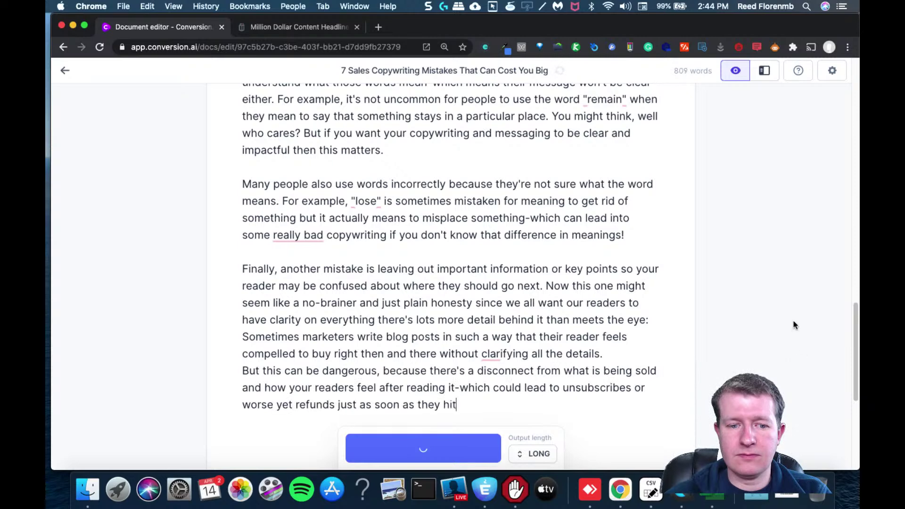
- Compose from after 'hire', adding the hiring-professionals line and a Tip paragraph (974 words)
left_click_drag(855, 352, 849, 411)
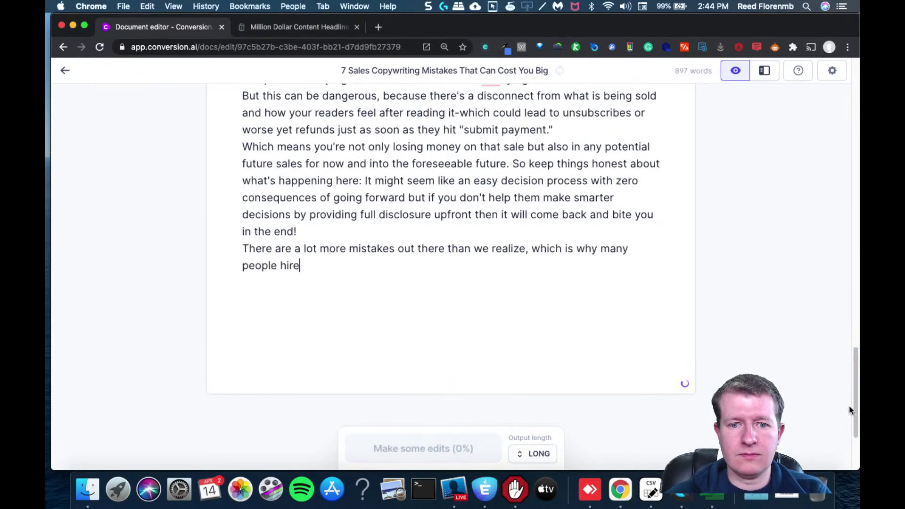
left_click_drag(418, 267, 233, 248)
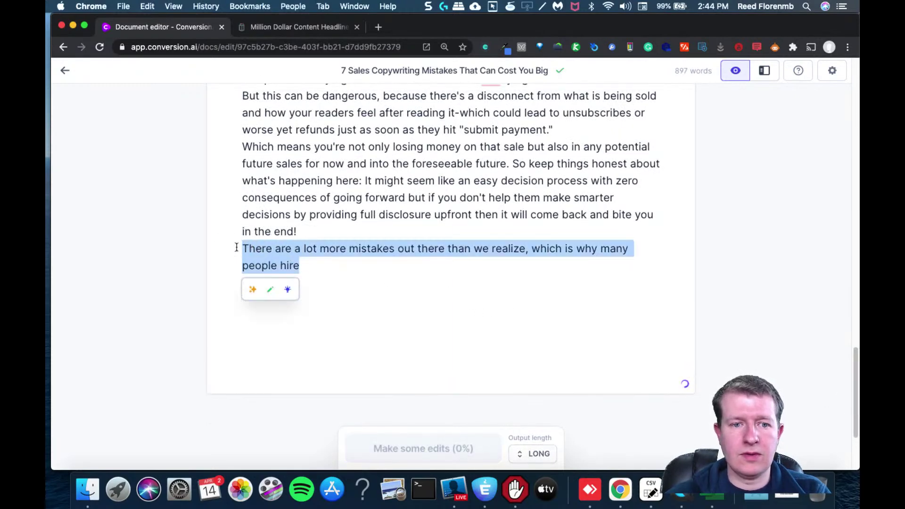
left_click(352, 267)
key("cmd+v")
key("cmd+z")
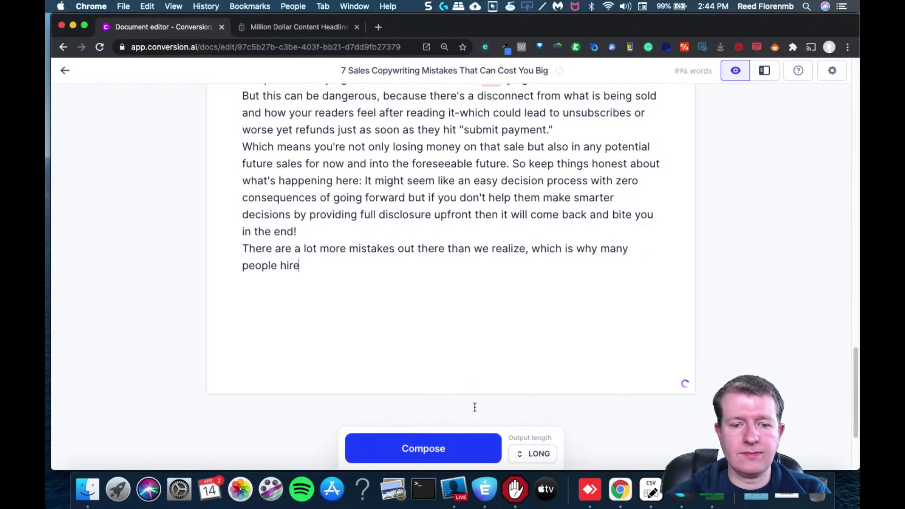
left_click(441, 447)
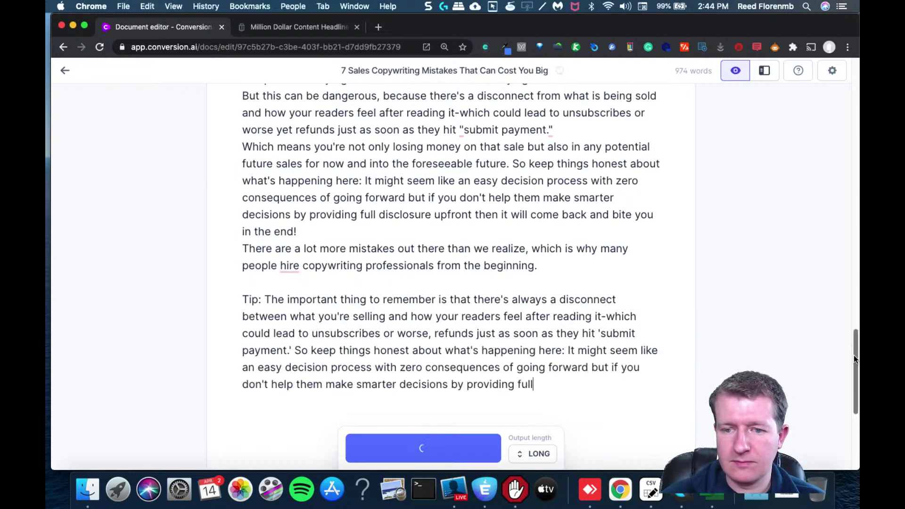
- Generate more text from the end of the Tip paragraph
scroll(853, 360, "down", 4)
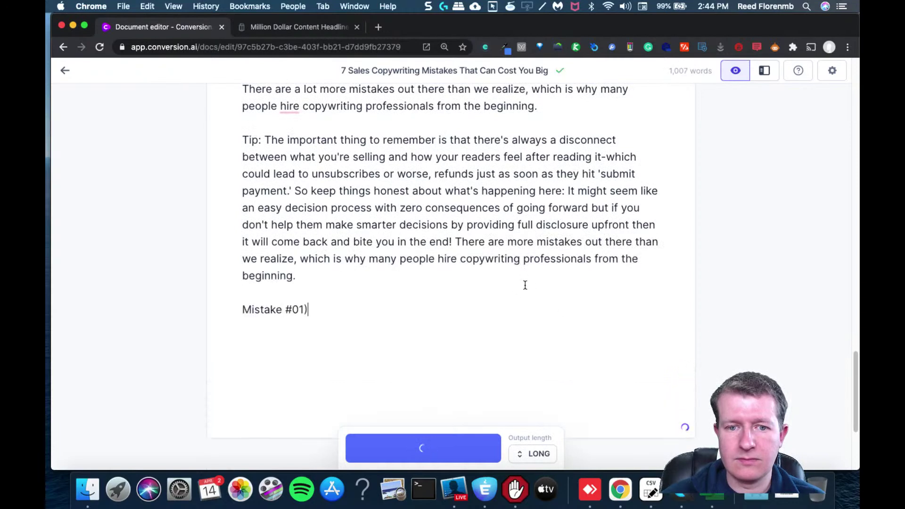
left_click_drag(563, 312, 459, 244)
left_click_drag(461, 244, 296, 188)
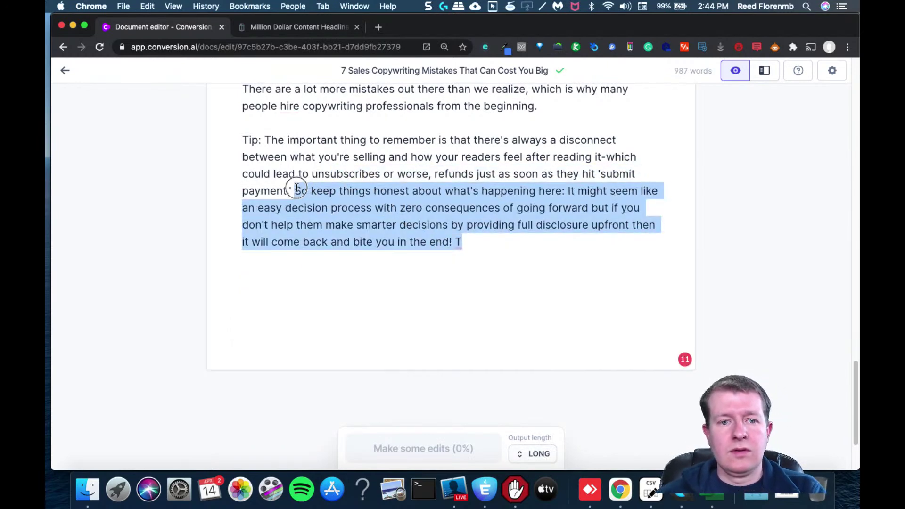
left_click(488, 247)
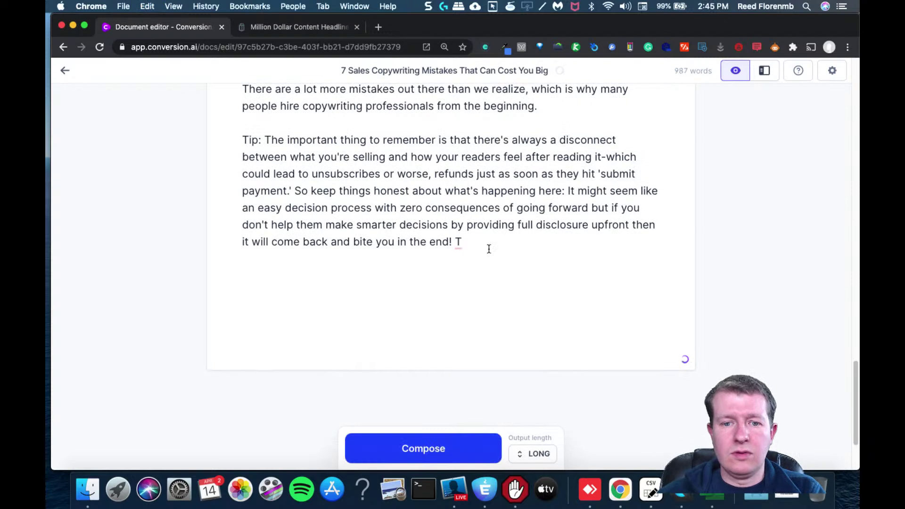
left_click(448, 441)
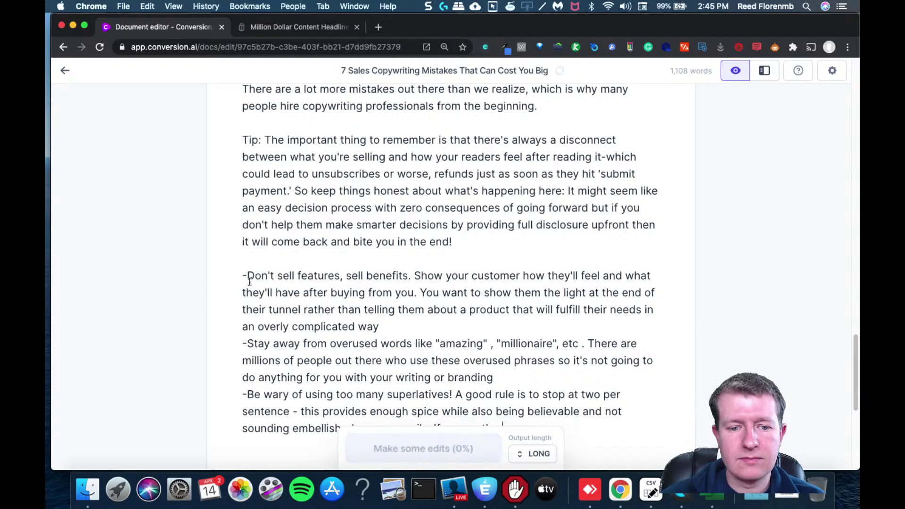
- Delete the generated bullet paragraphs, leaving the Tip urging full disclosure upfront (986 words)
left_click_drag(245, 259, 416, 442)
key("BackSpace")
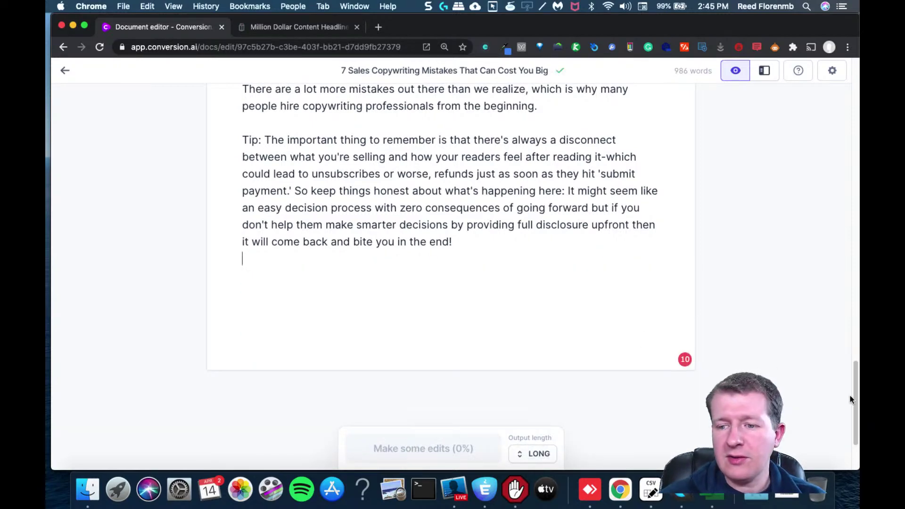
left_click_drag(853, 398, 815, 358)
left_click(453, 489)
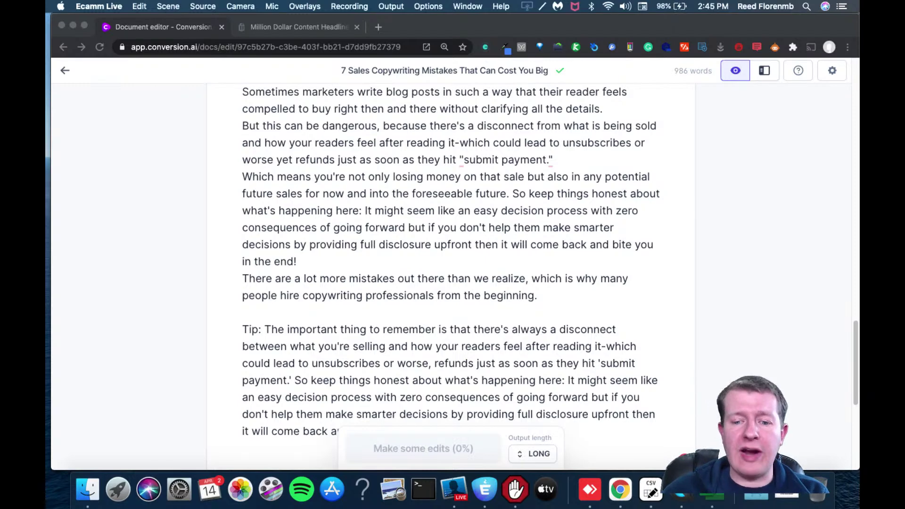
- Open the Blog Post Outline template and clear its topic and Tone of voice fields
left_click(558, 361)
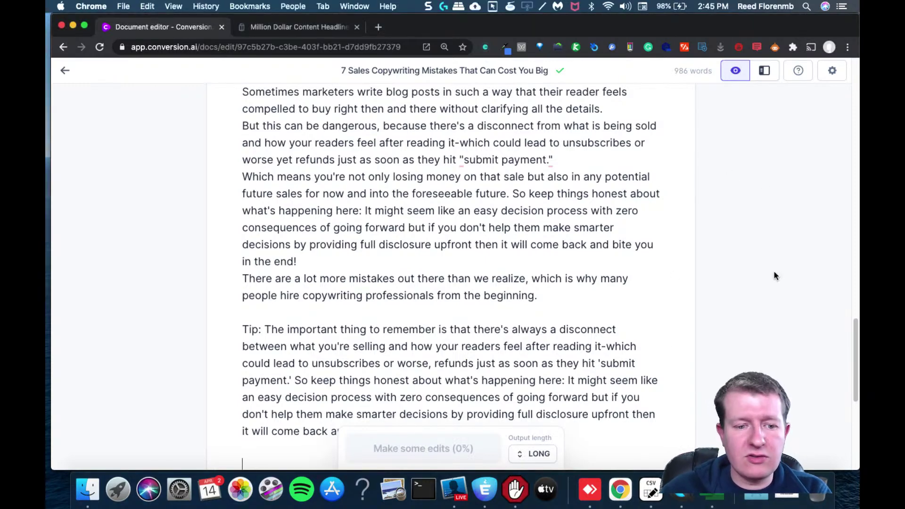
left_click(764, 70)
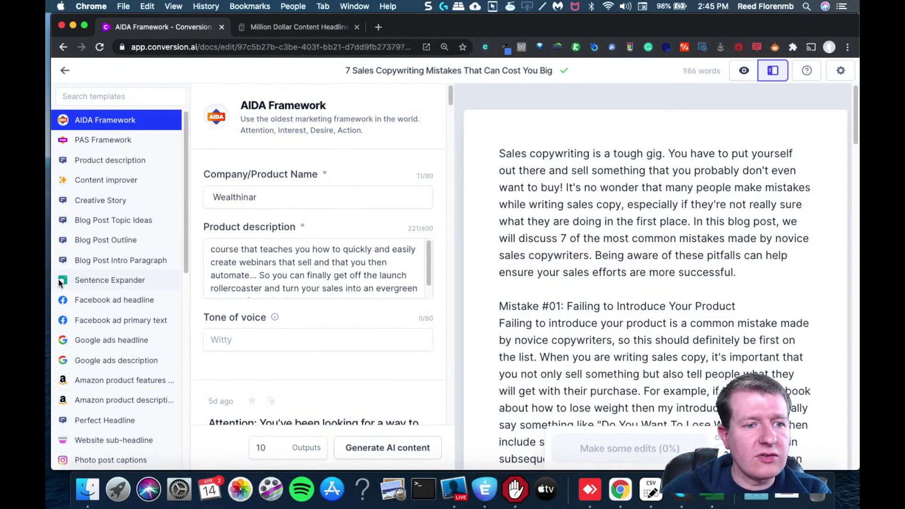
left_click(108, 244)
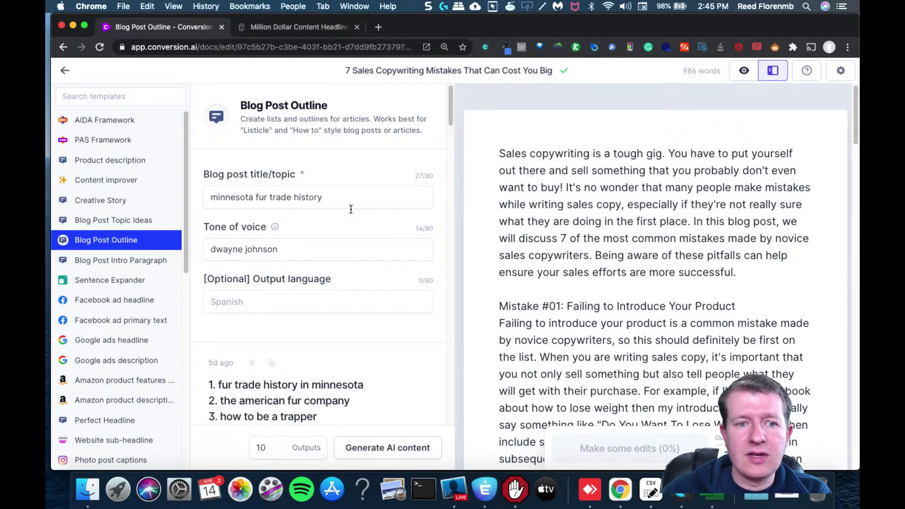
triple_click(231, 197)
key("BackSpace")
left_click(310, 250)
triple_click(310, 250)
key("BackSpace")
left_click(652, 220)
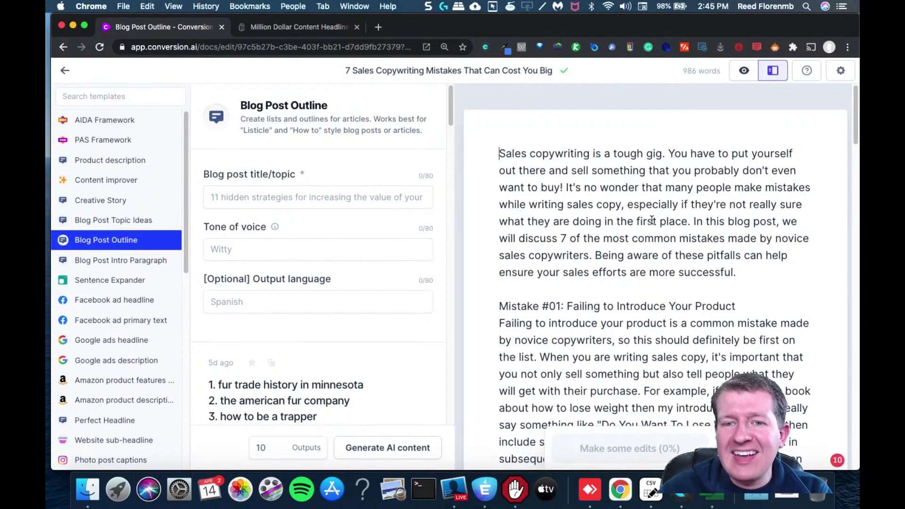
- Set the topic to '7 Sales Copywriting Mistakes That Can Cost You Big' and generate outlines
left_click_drag(537, 72, 393, 73)
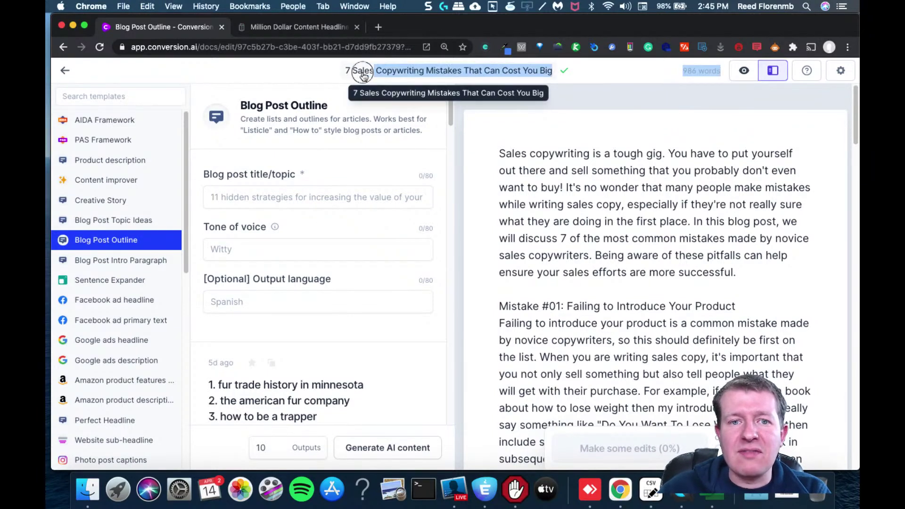
left_click(274, 227)
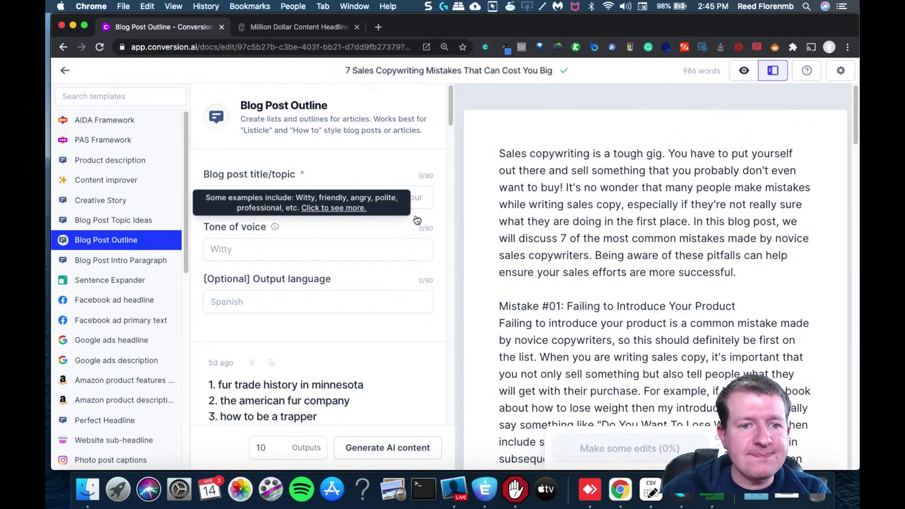
left_click(421, 201)
type("7 Sales Copywriting Mistakes That Can Cost You Big 986 words")
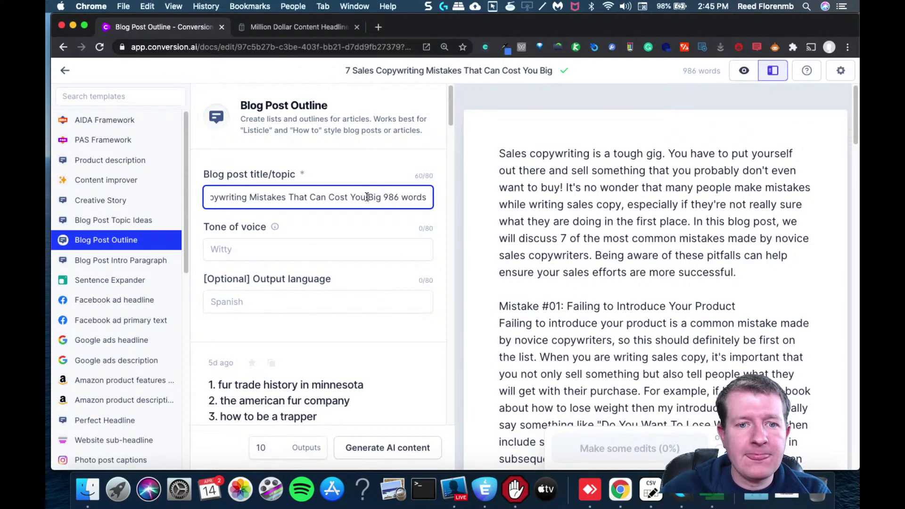
left_click_drag(381, 198, 473, 214)
key("BackSpace")
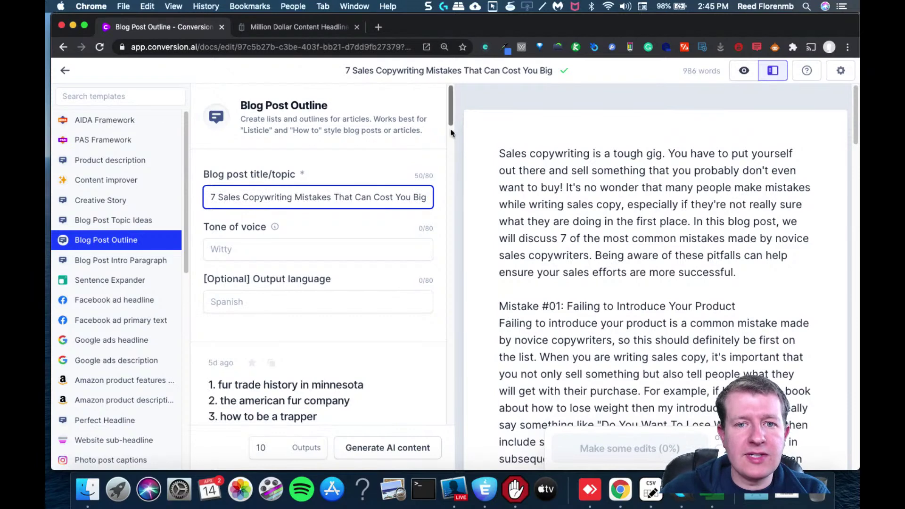
scroll(450, 130, "down", 5)
left_click(394, 456)
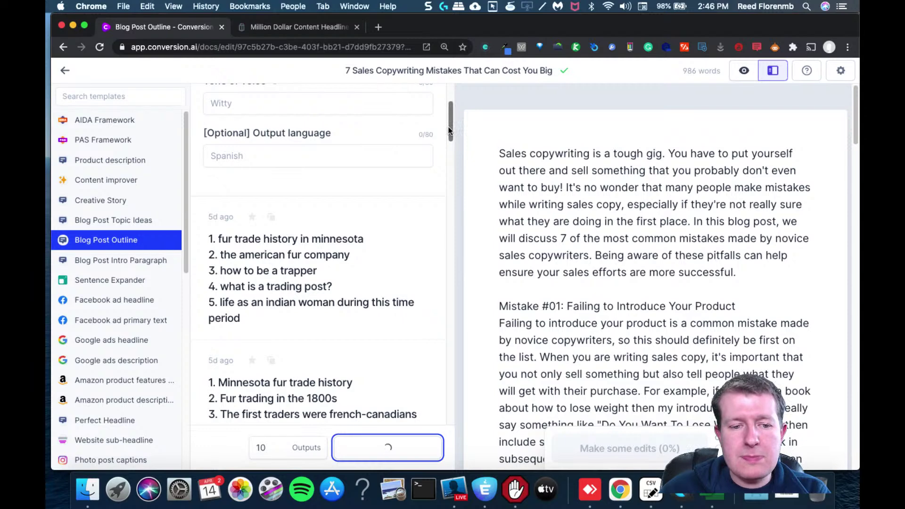
- Review the generated outlines and flag the generic 'The first mistake' outline as bad content
scroll(448, 130, "down", 5)
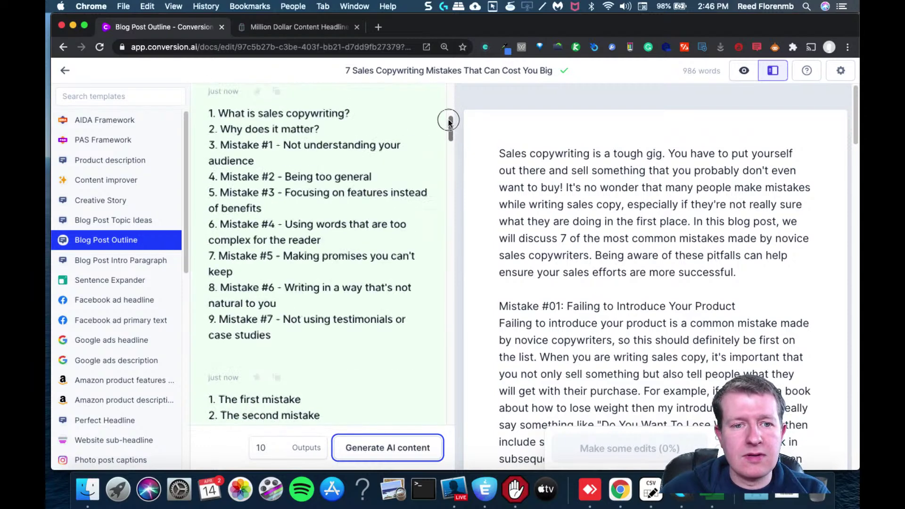
scroll(448, 119, "down", 1)
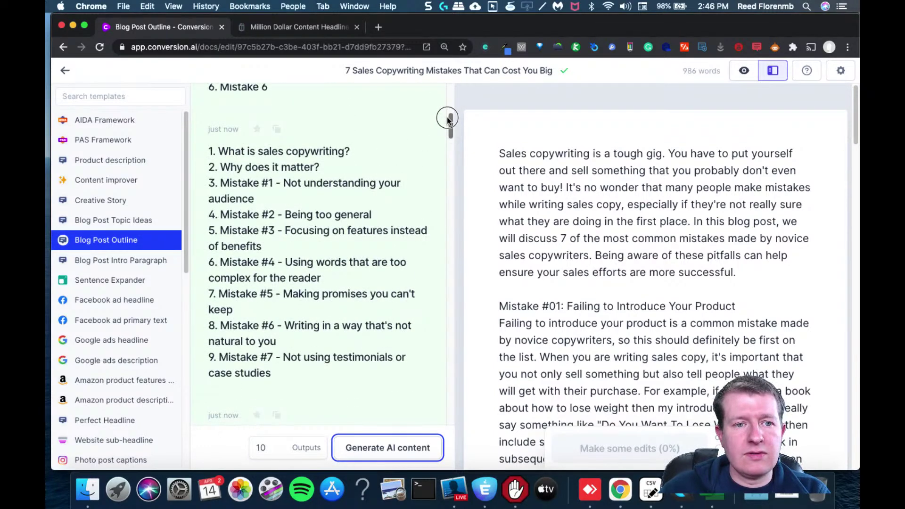
scroll(449, 119, "down", 1)
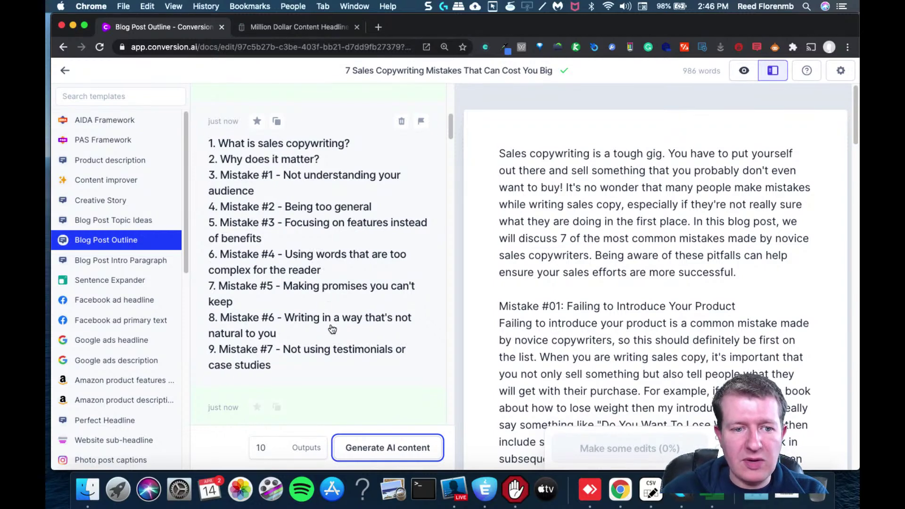
left_click(450, 136)
left_click_drag(450, 137, 445, 195)
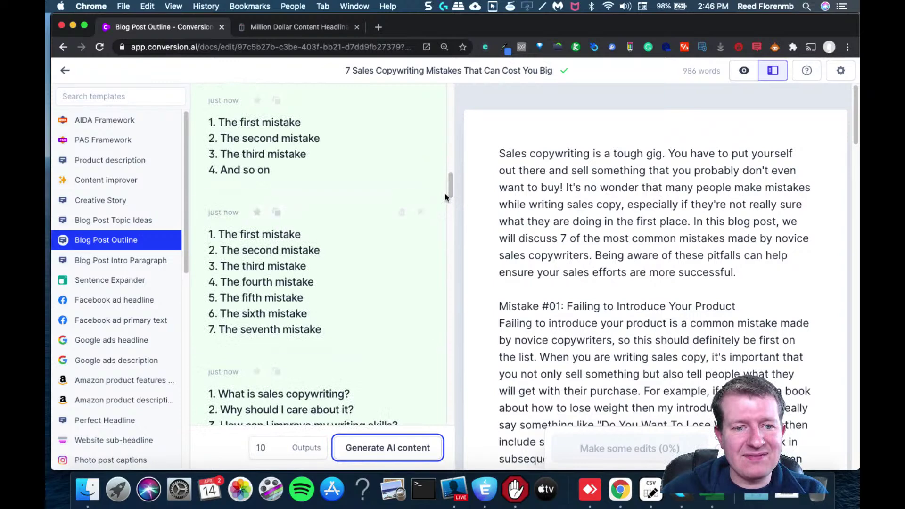
left_click(421, 214)
- Flag the 'Mistake #1 to #7', 'The first mistake' and 'seventh and final mistake' placeholder outlines as bad content
left_click(342, 352)
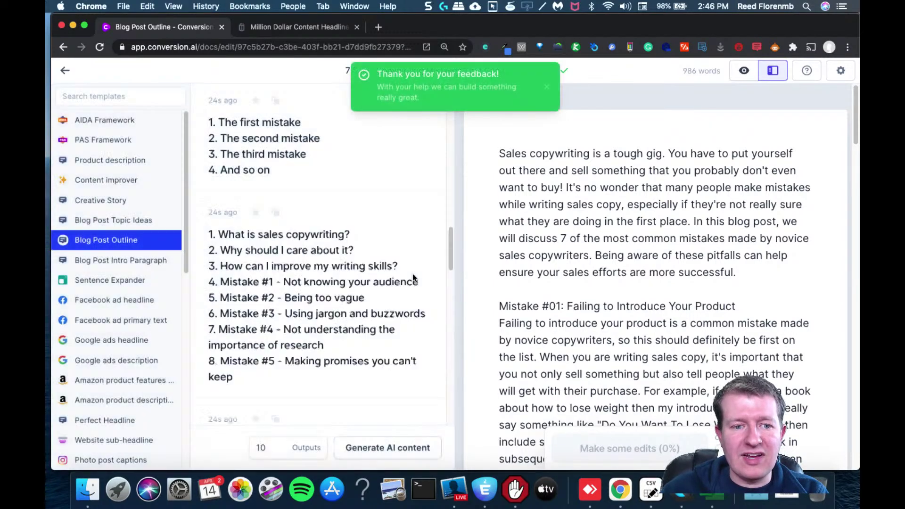
scroll(446, 213, "up", 5)
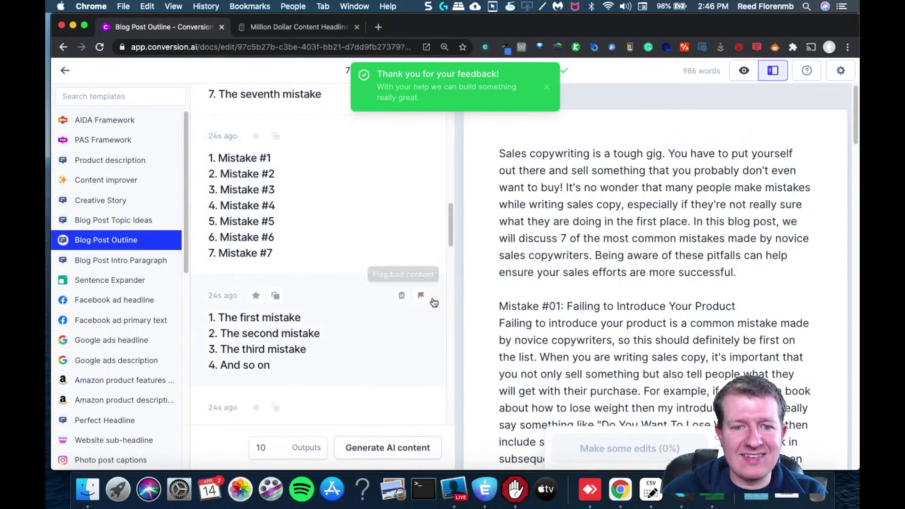
left_click(422, 295)
left_click(338, 349)
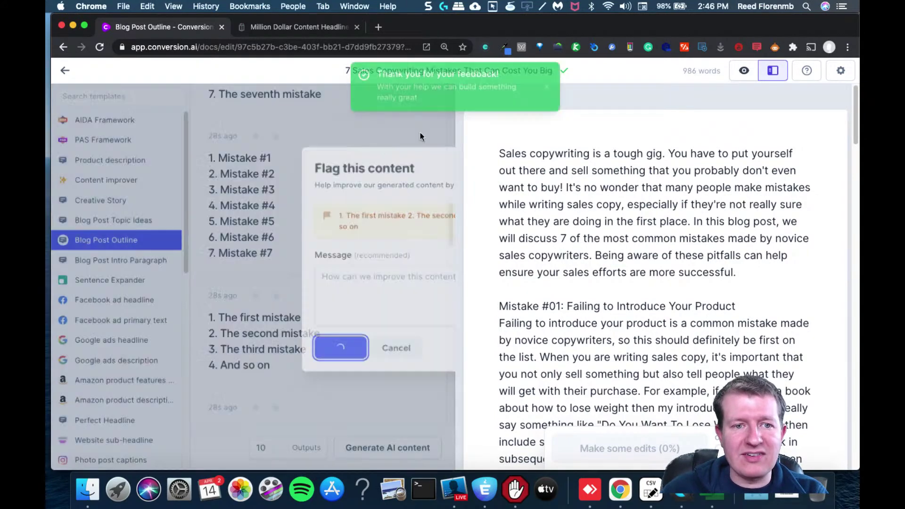
left_click(420, 136)
left_click(346, 351)
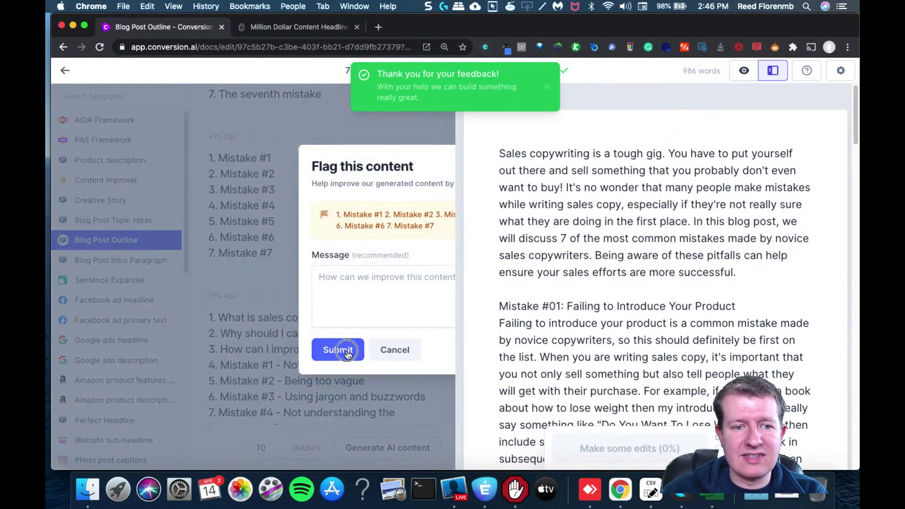
scroll(451, 221, "up", 5)
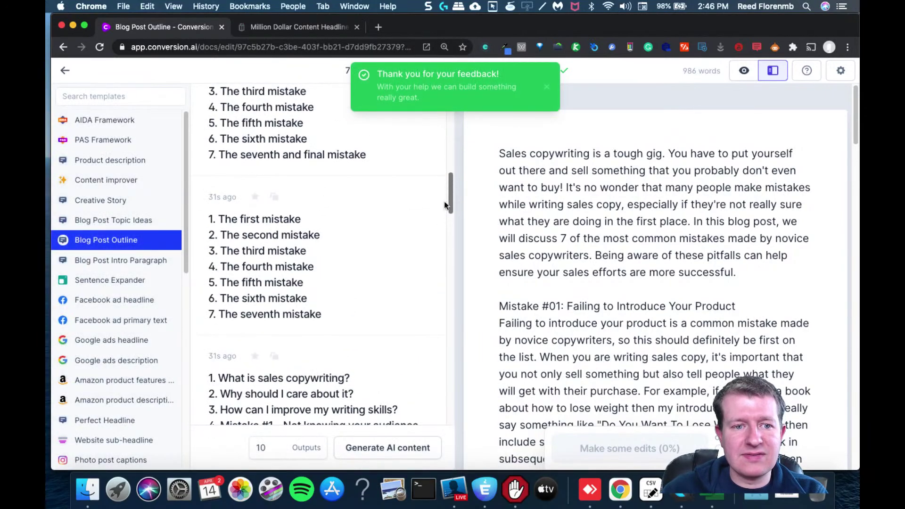
left_click(421, 198)
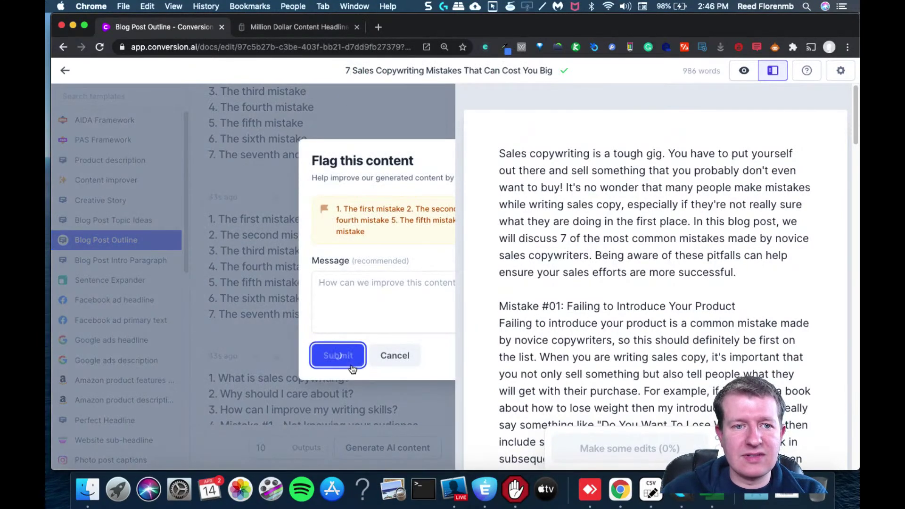
left_click(352, 367)
scroll(447, 189, "up", 3)
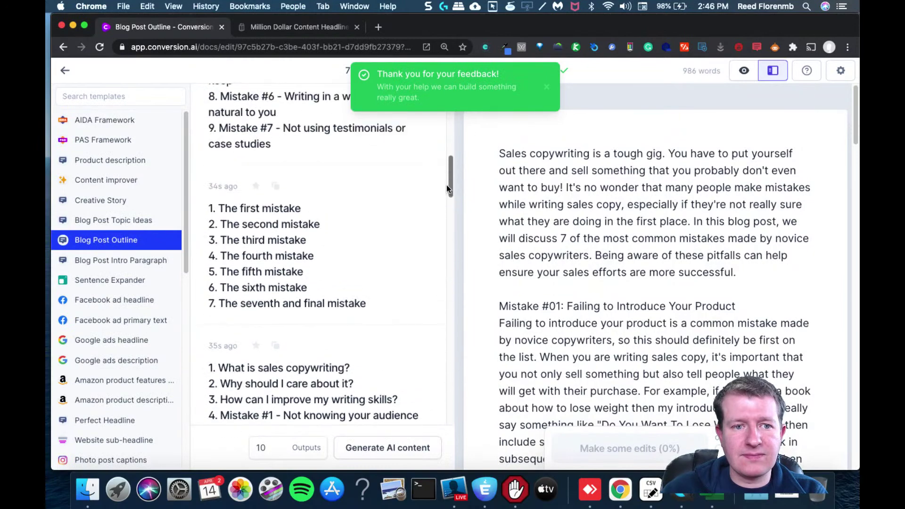
left_click(418, 186)
left_click(353, 358)
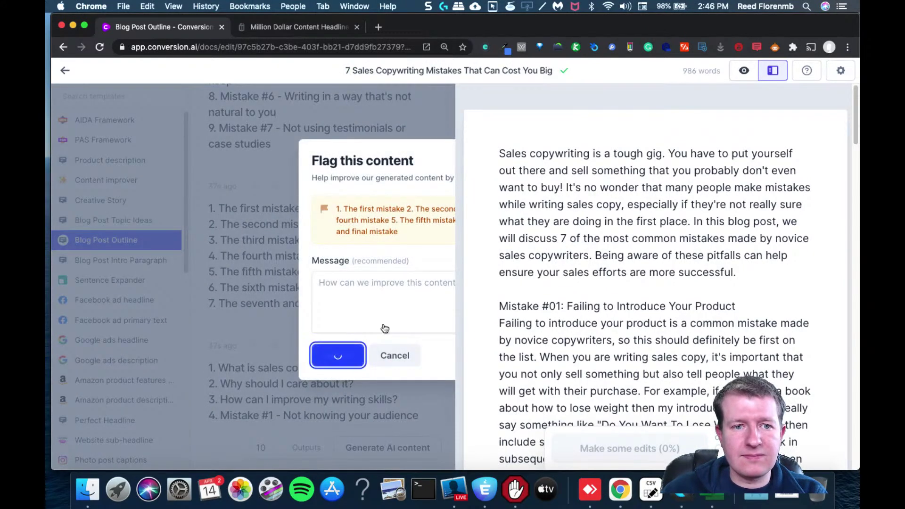
- Flag the 'Mistake 1 to 7' and 'Mistake 1 to 6' outlines as bad content too
scroll(450, 188, "down", 3)
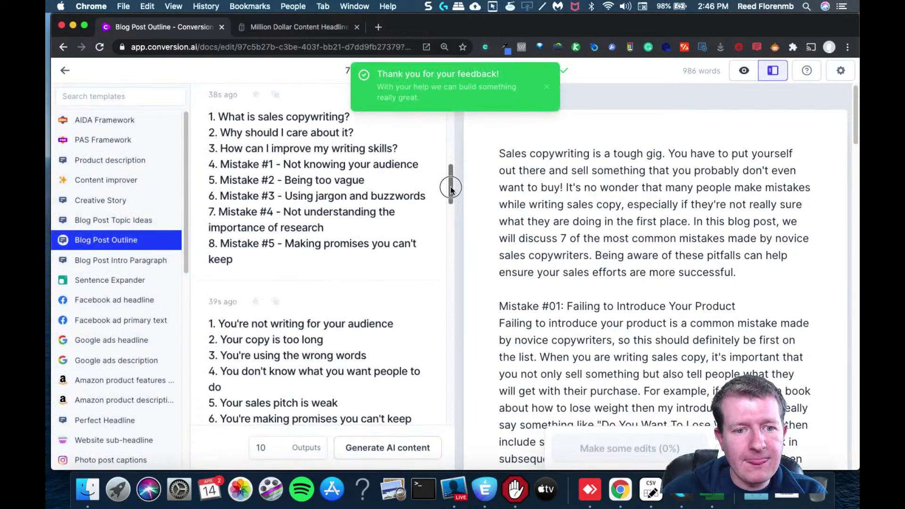
left_click_drag(450, 189, 448, 209)
left_click(426, 270)
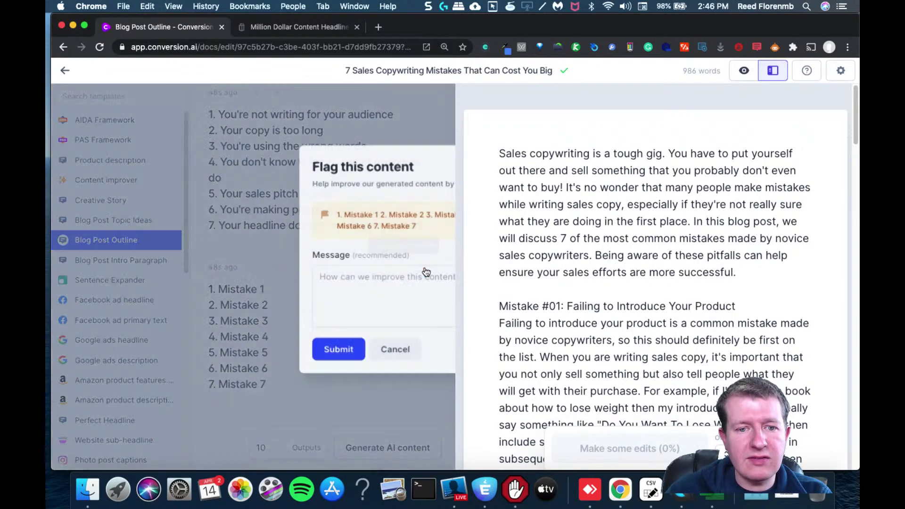
left_click(339, 348)
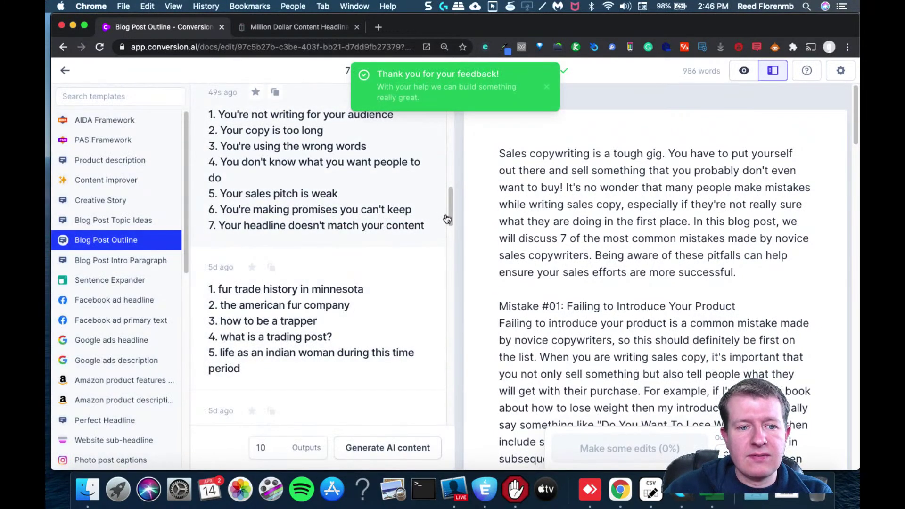
left_click_drag(447, 219, 432, 137)
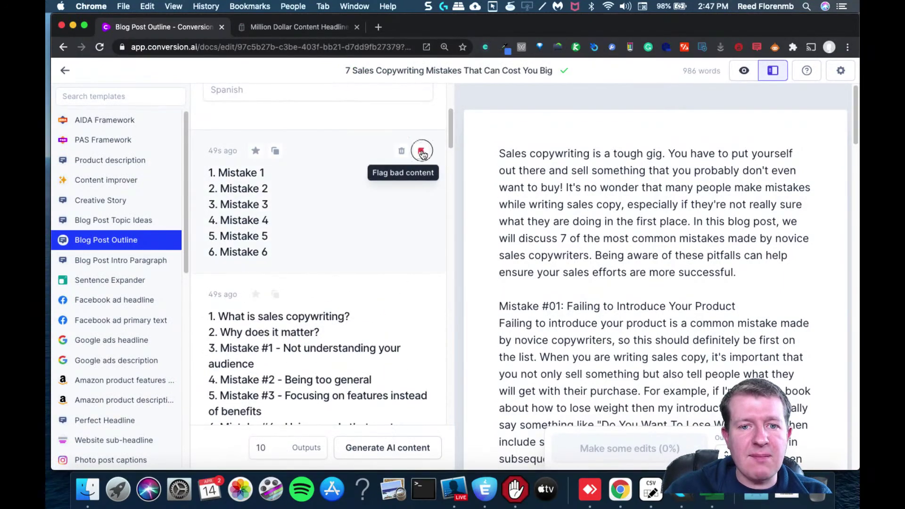
left_click(422, 152)
left_click(340, 349)
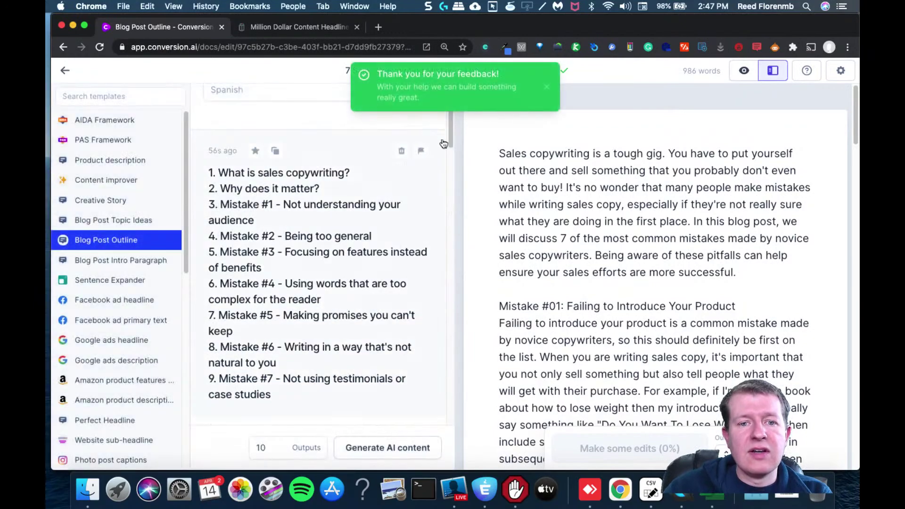
left_click(448, 130)
left_click_drag(448, 130, 448, 161)
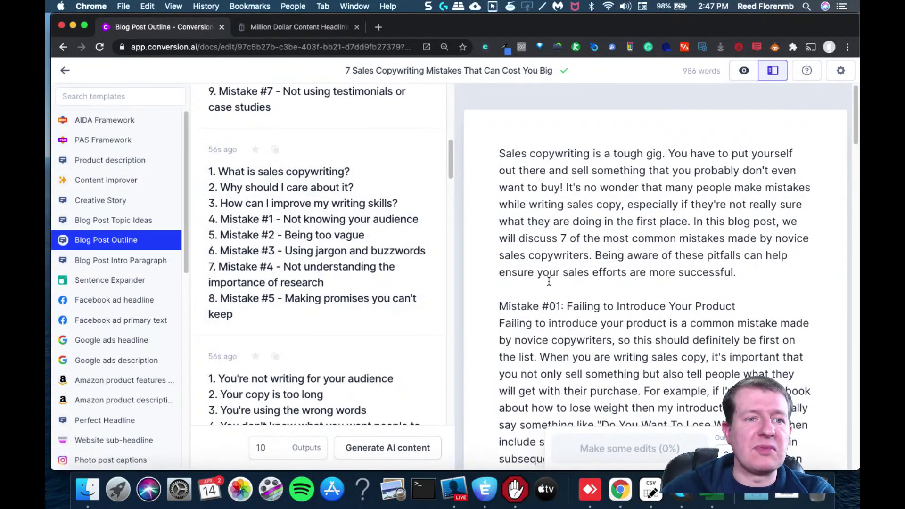